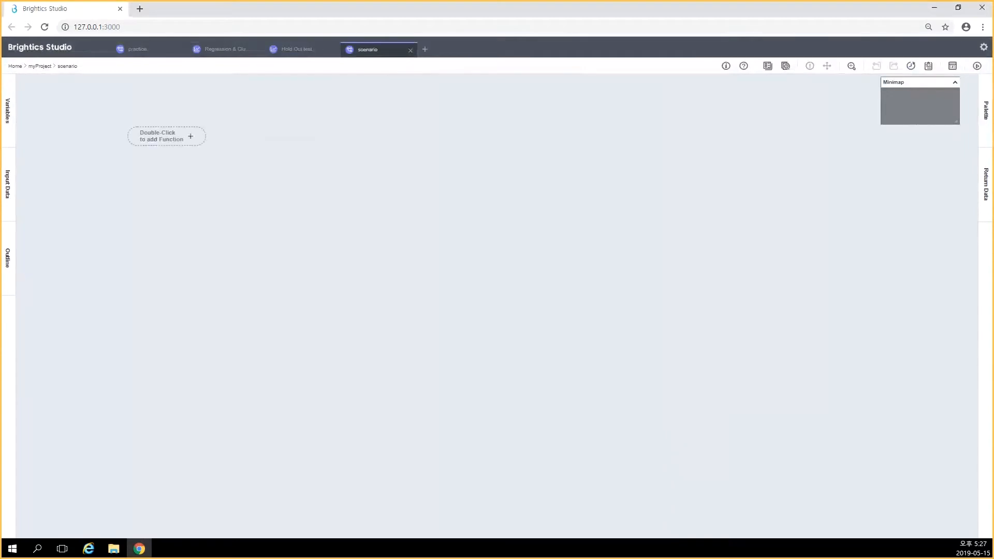
Add a Load function as the first node on the empty scenario canvas
double_click(167, 136)
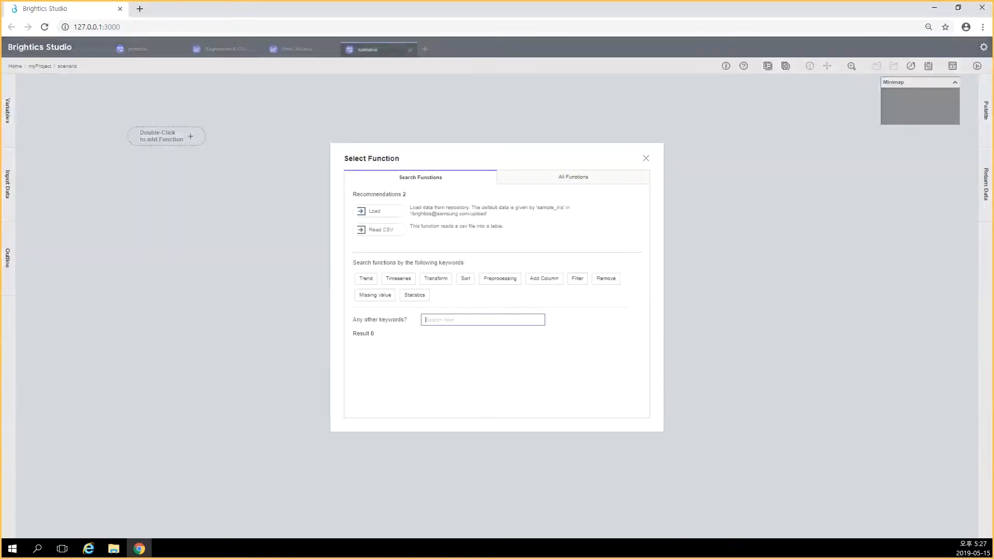
text(load)
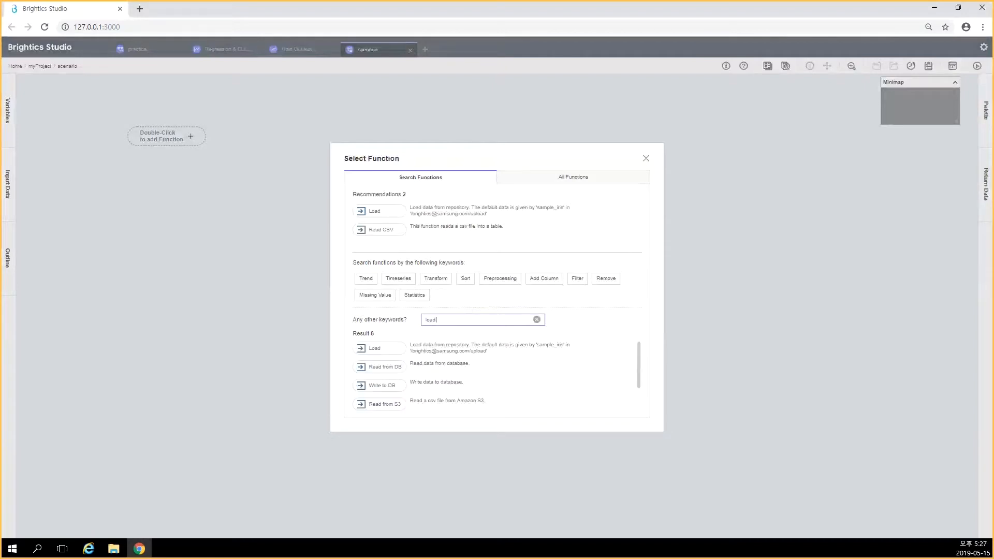
click(376, 348)
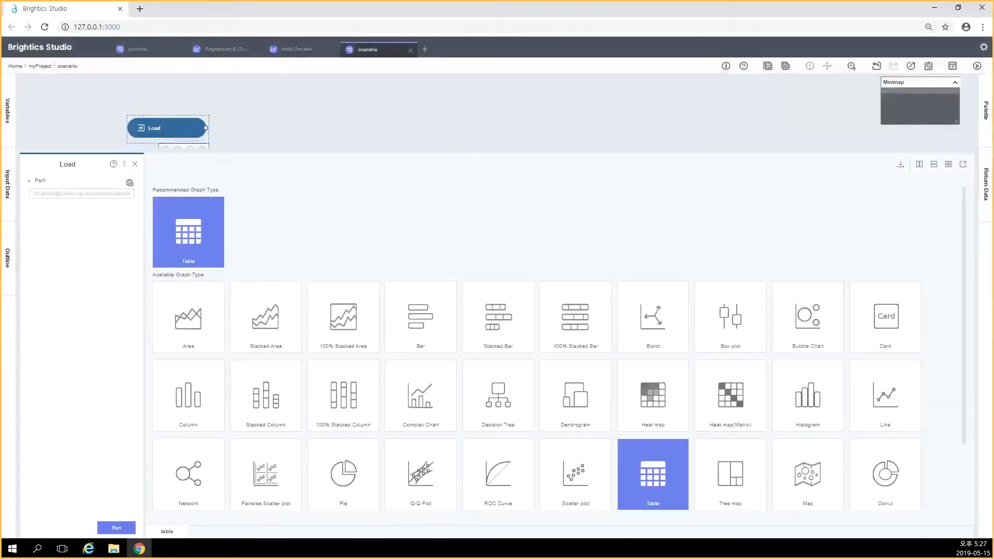
Set the Load function's path to setosa.csv in the upload folder and run it
click(82, 194)
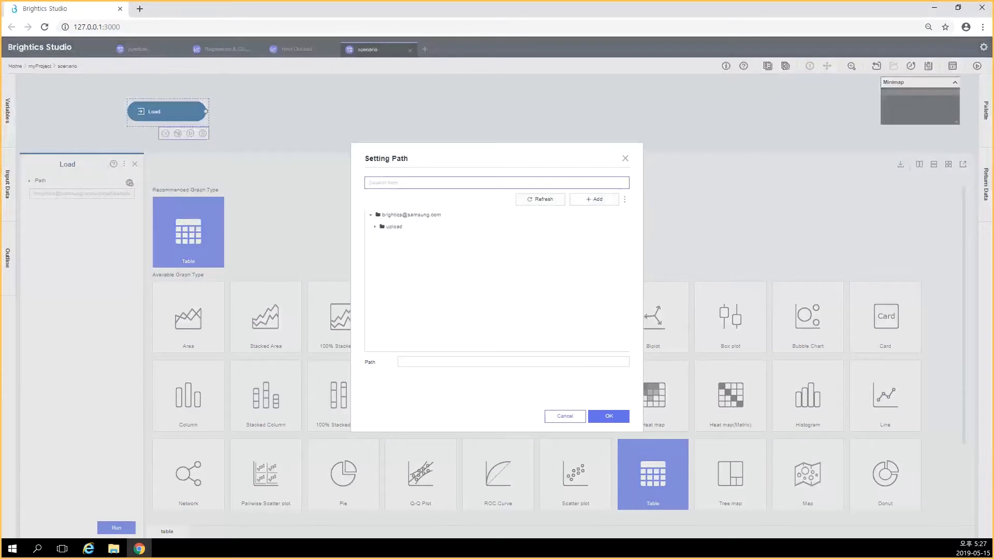
text(seto)
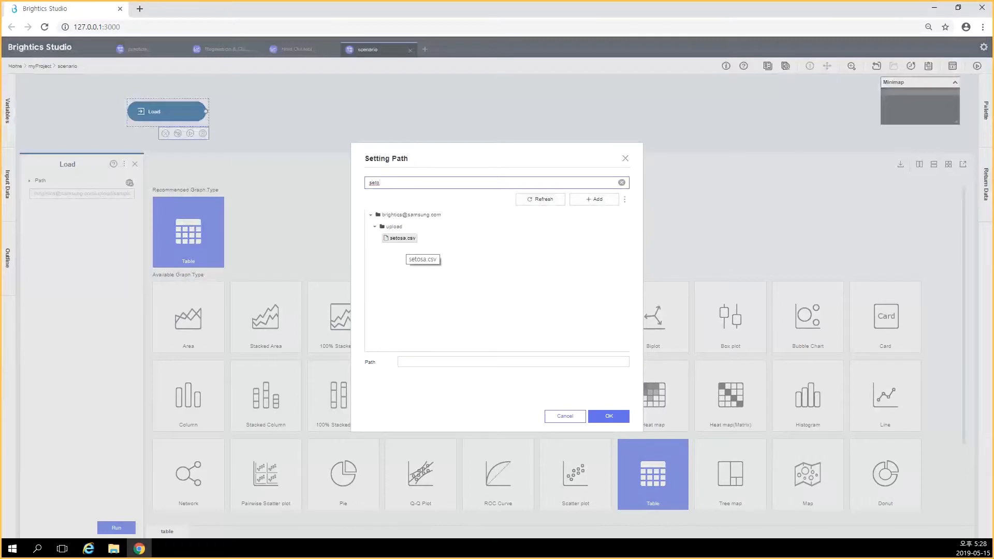
click(402, 238)
click(608, 416)
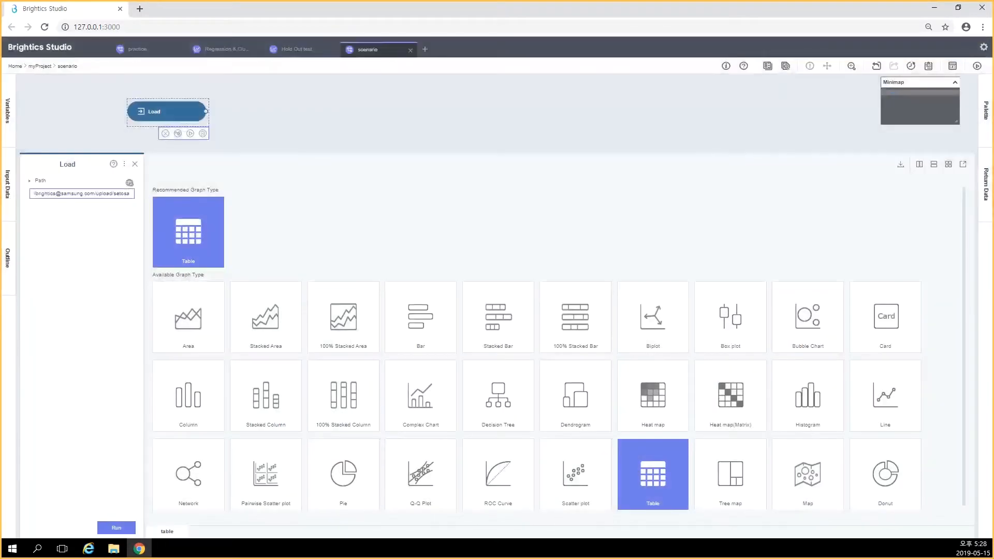
click(117, 528)
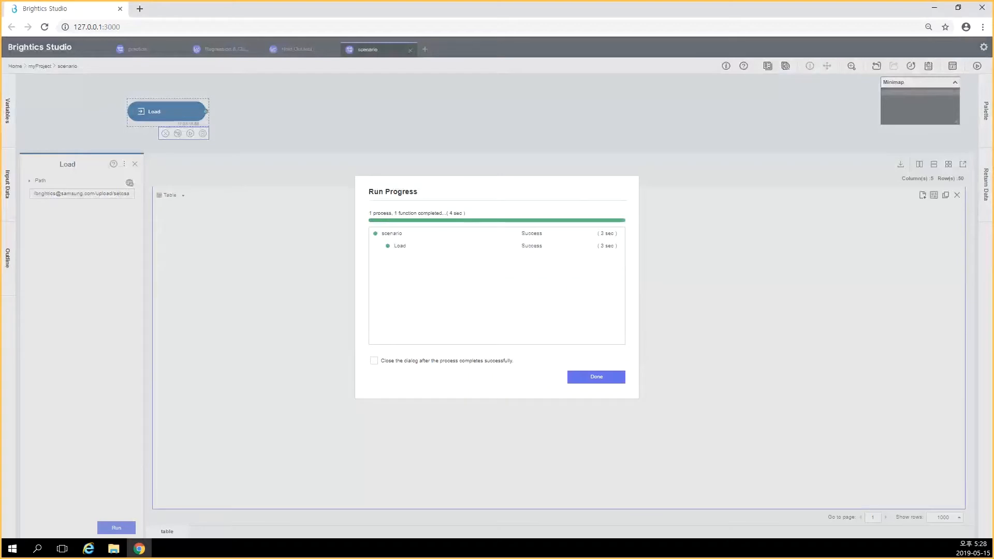
click(594, 377)
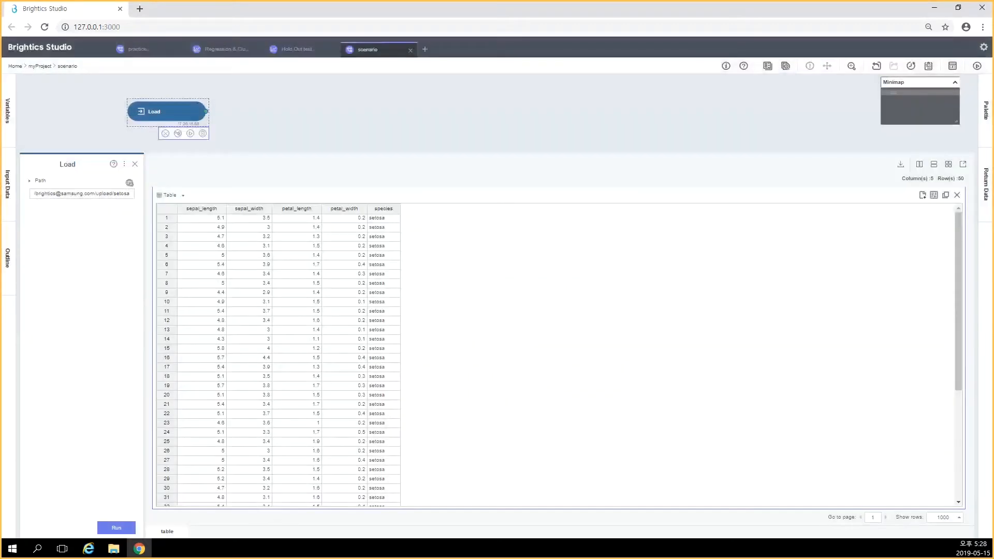
Enlarge the canvas area and page, and add a Split Data function linked after Load
drag(580, 151, 580, 318)
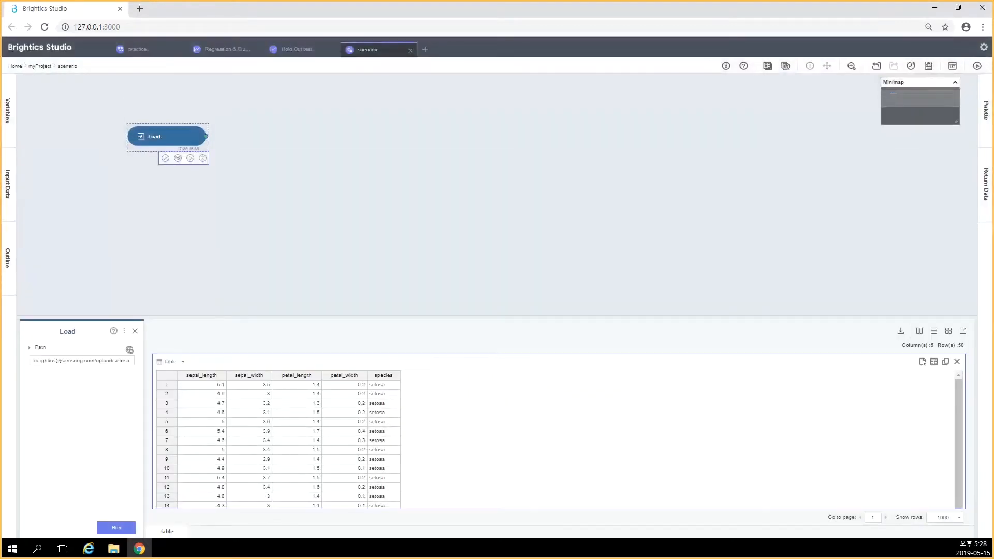
key(ctrl+plus)
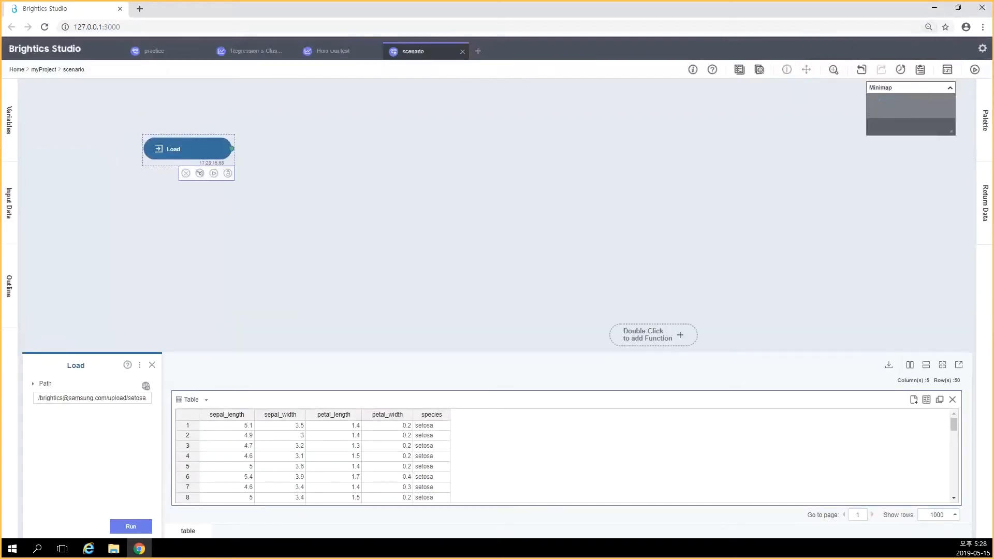
key(ctrl+plus)
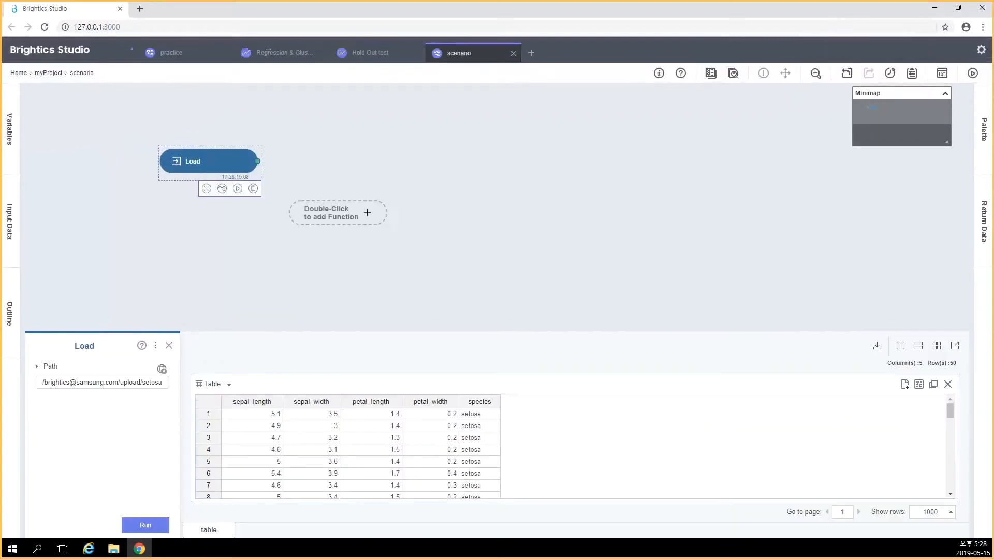
double_click(338, 161)
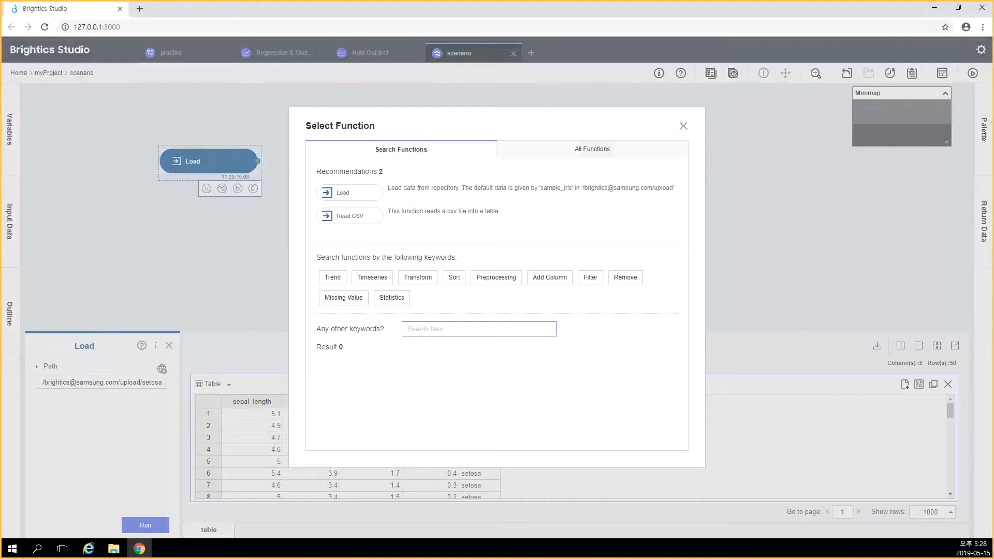
text(split)
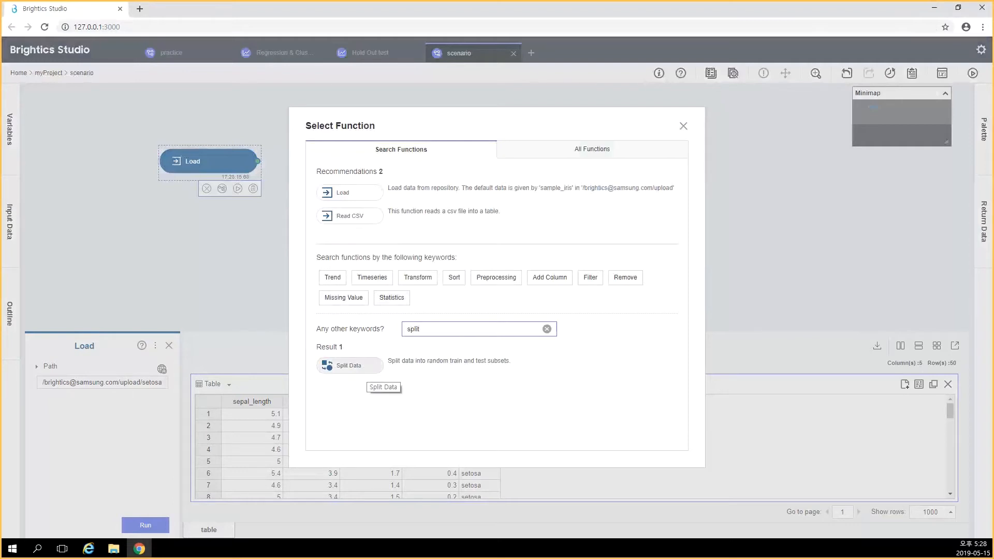
click(357, 366)
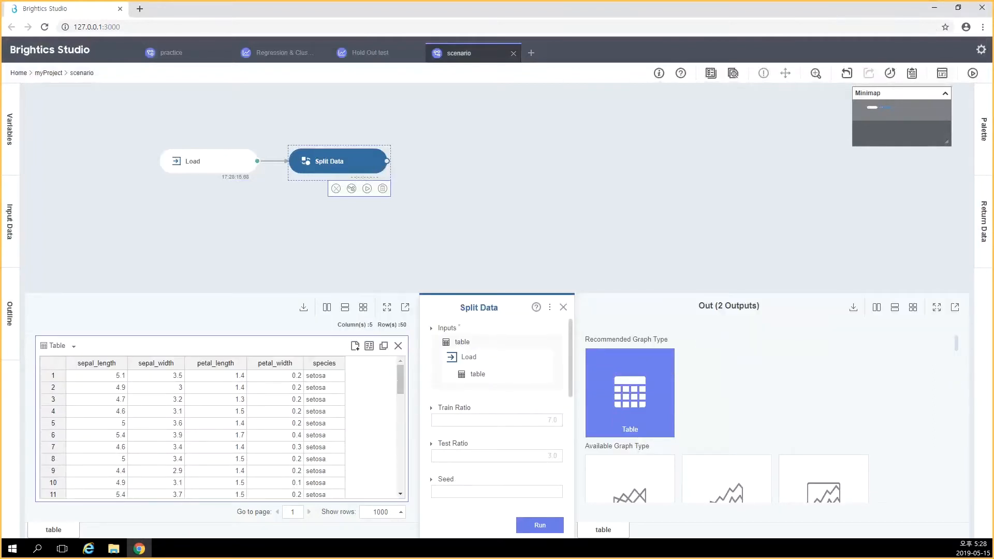
Set the Split Data seed to 123 and run the function
scroll(497, 415, down, 2)
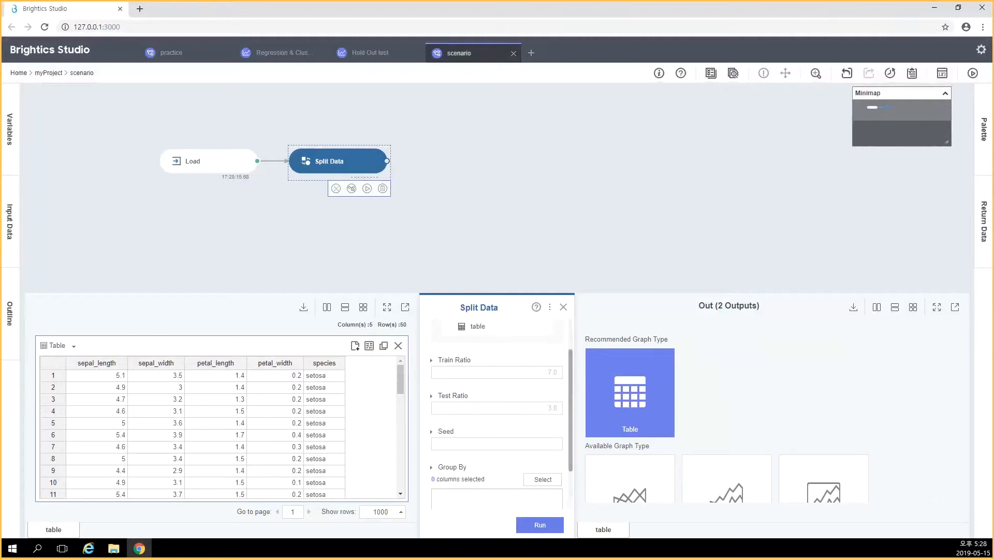
scroll(497, 414, down, 2)
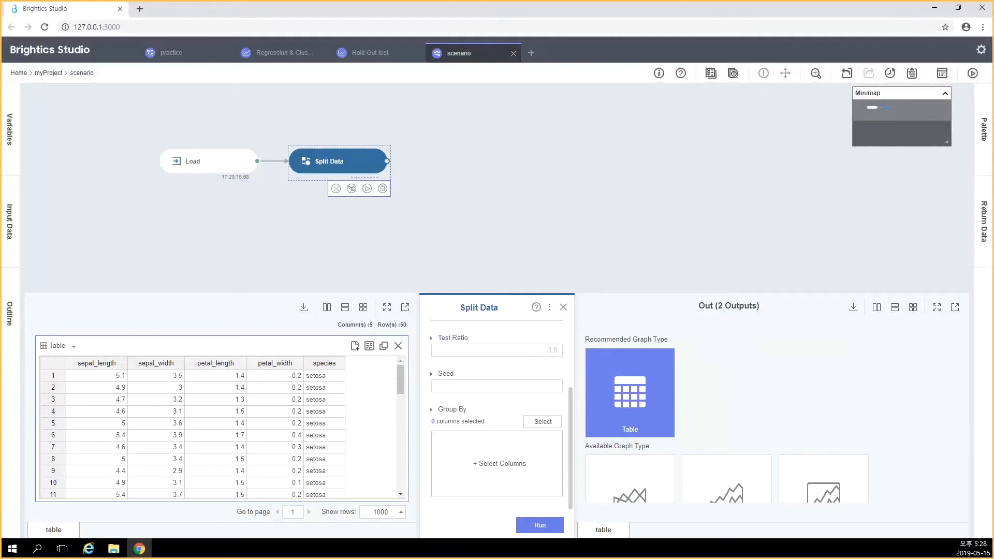
click(497, 386)
text(123)
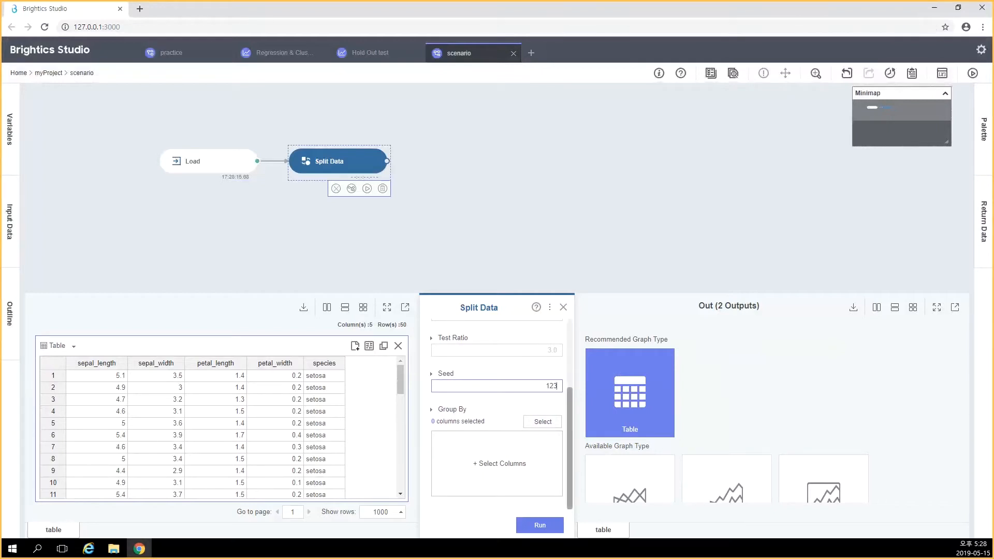
click(736, 388)
click(540, 526)
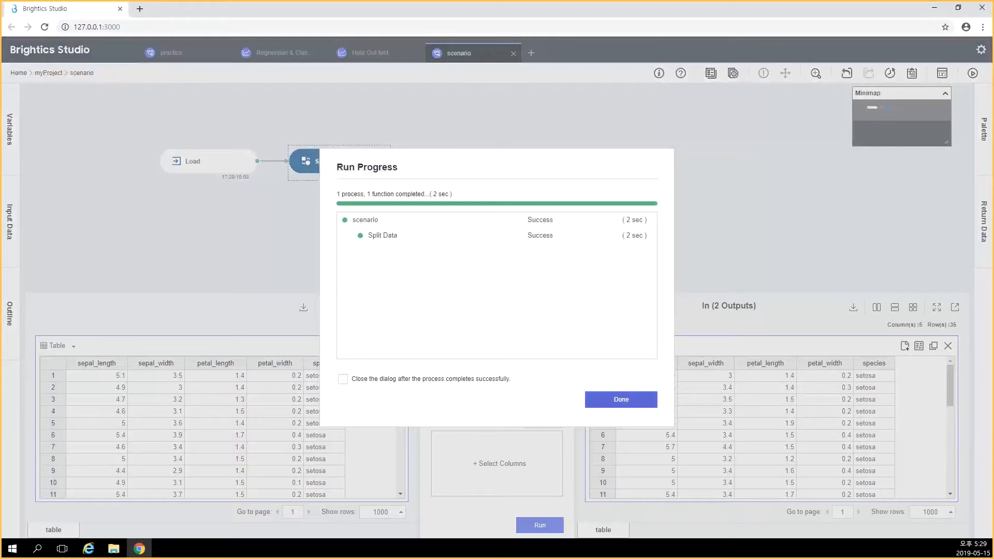
click(622, 399)
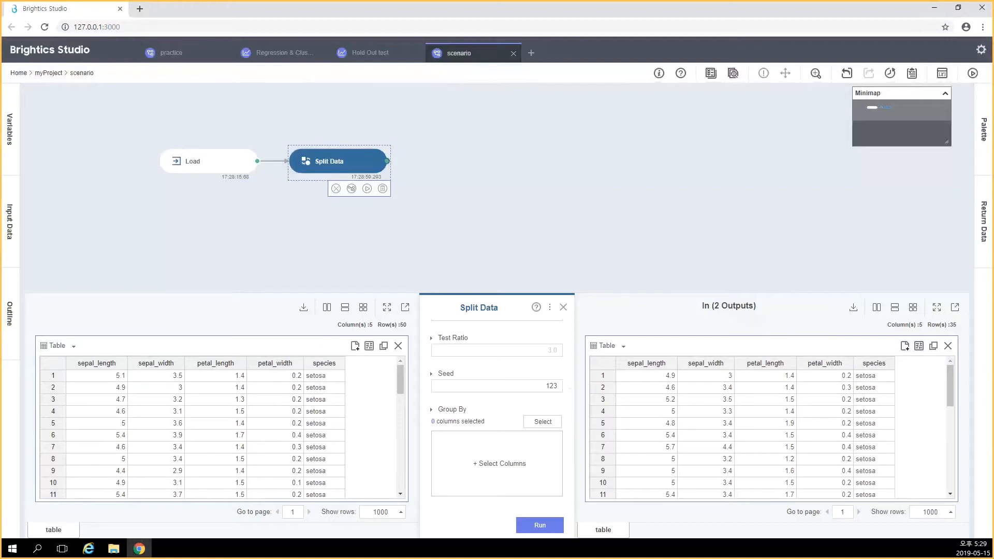
Switch the Split Data output table's data source to Split Data-2
click(919, 346)
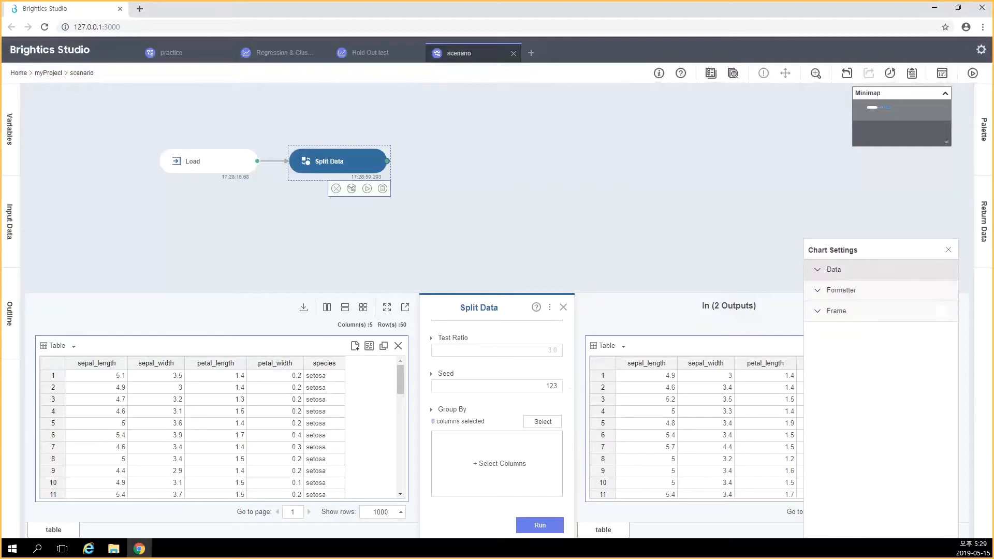
click(834, 269)
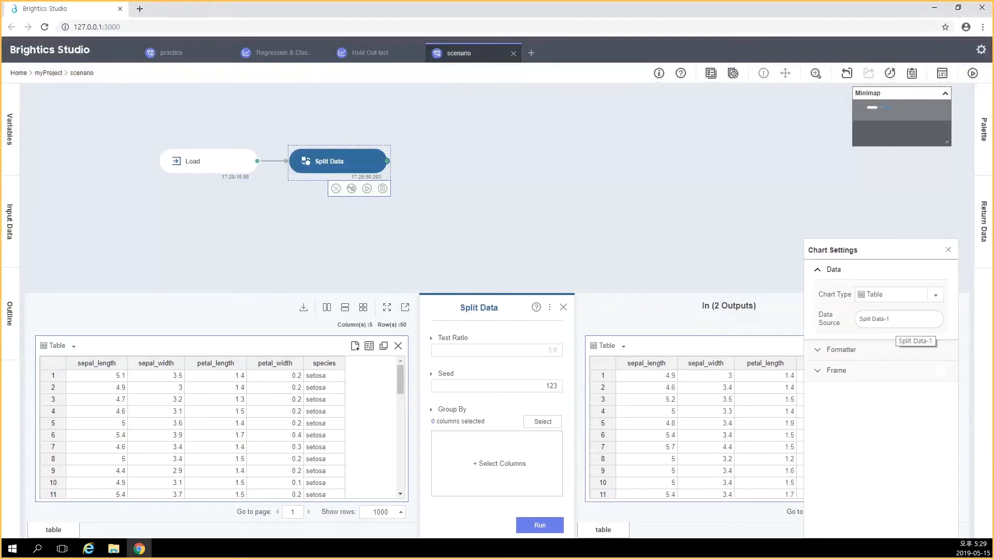
click(899, 319)
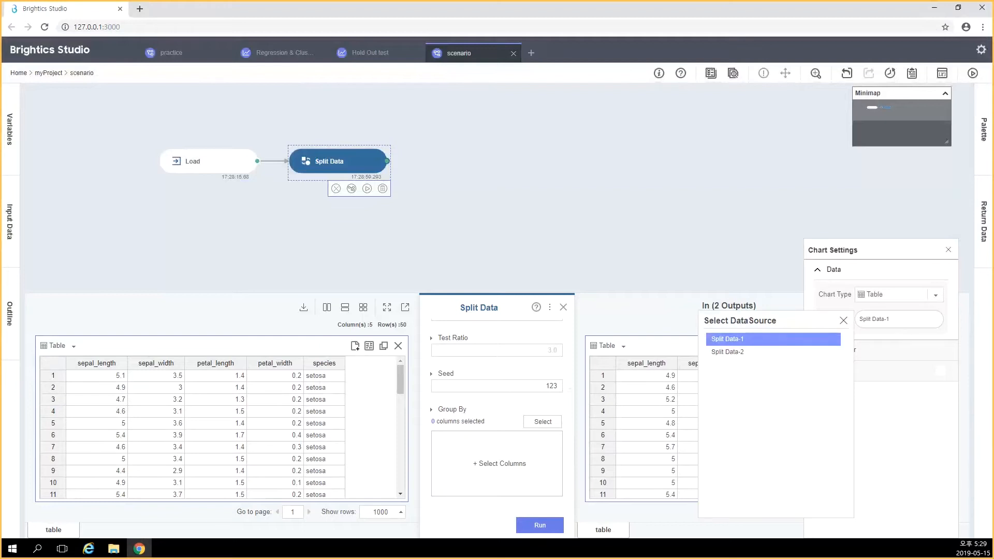
click(728, 352)
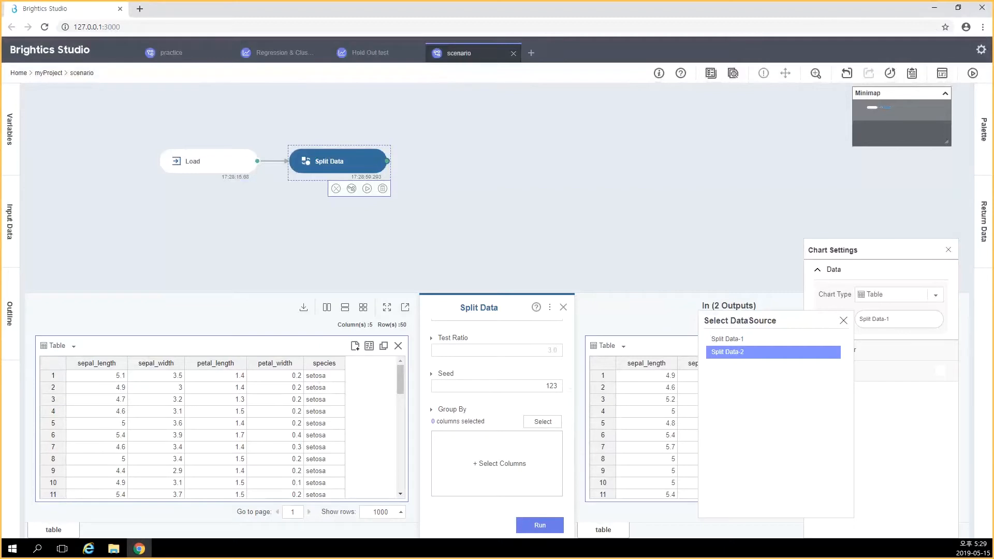
click(844, 321)
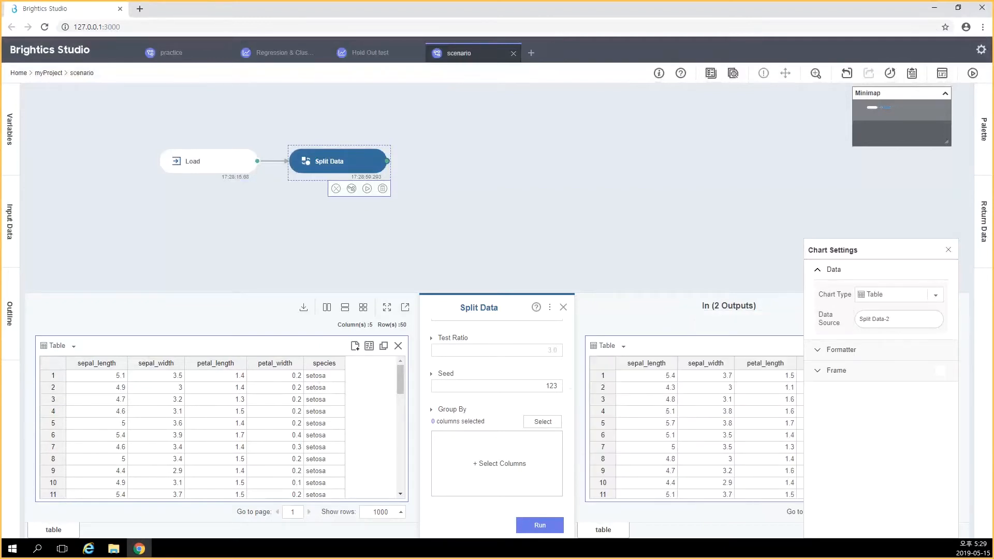
click(949, 249)
mouse_move(950, 404)
mouse_down()
mouse_move(950, 436)
mouse_move(950, 403)
mouse_up()
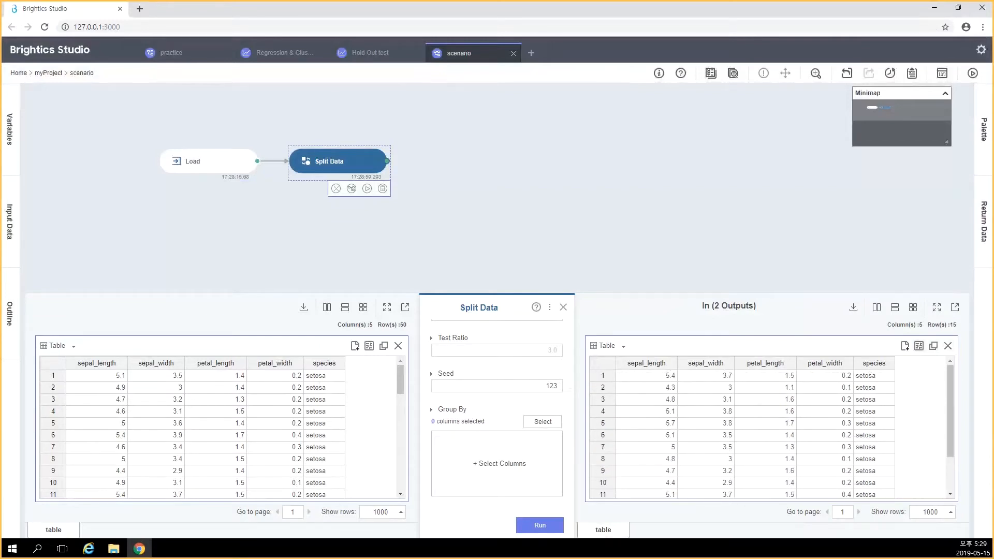
Return the output table's data source to Split Data-1
click(919, 346)
click(899, 319)
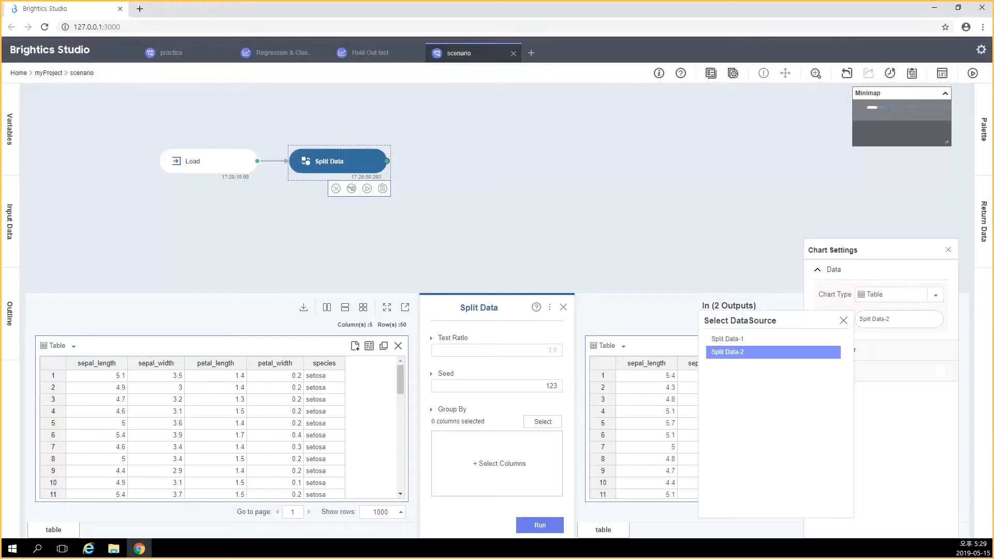
click(727, 339)
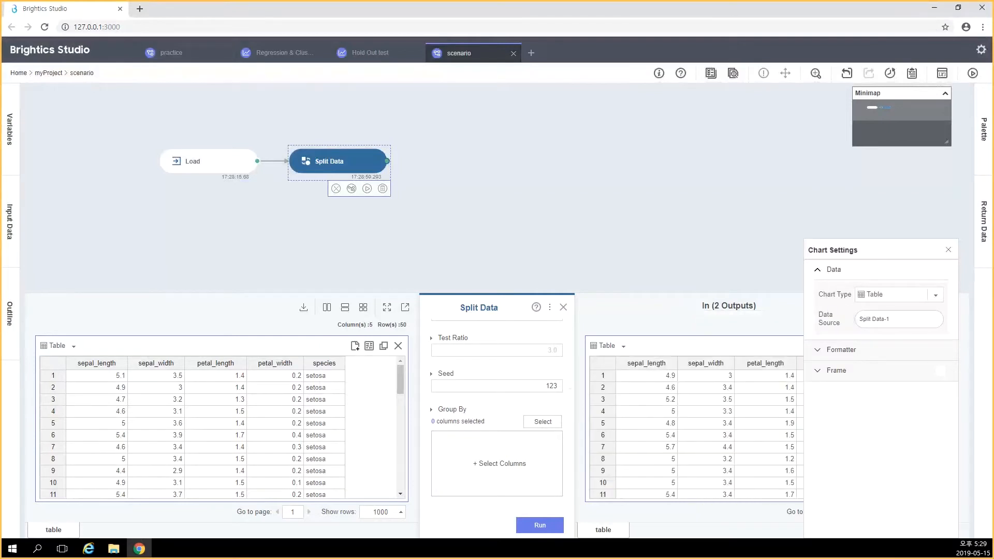
click(949, 250)
mouse_move(950, 385)
mouse_down()
mouse_move(951, 471)
mouse_move(950, 385)
mouse_up()
click(919, 346)
click(948, 250)
Duplicate the Split Data output table, set the copy's data source to Split Data-2, and view the last rows of both tables
click(934, 346)
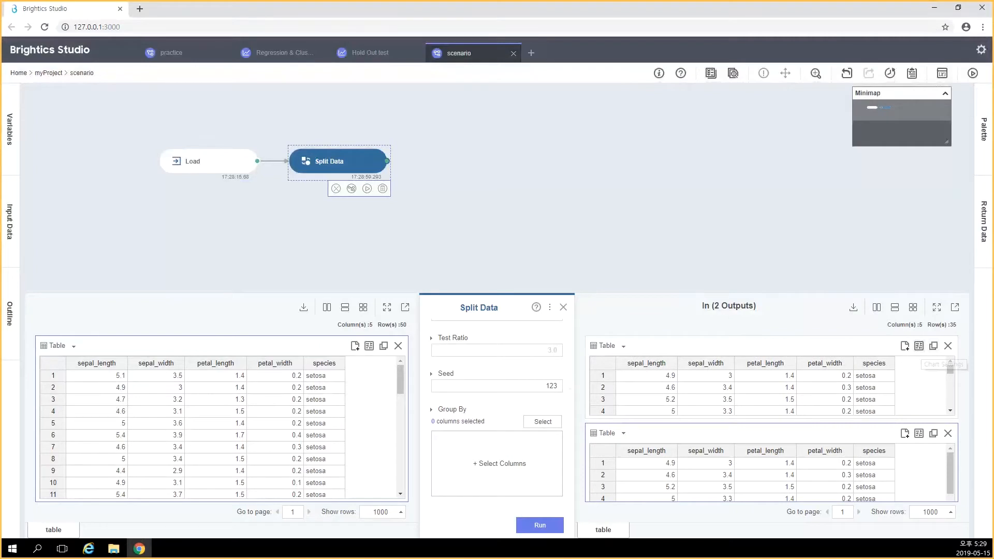
click(920, 346)
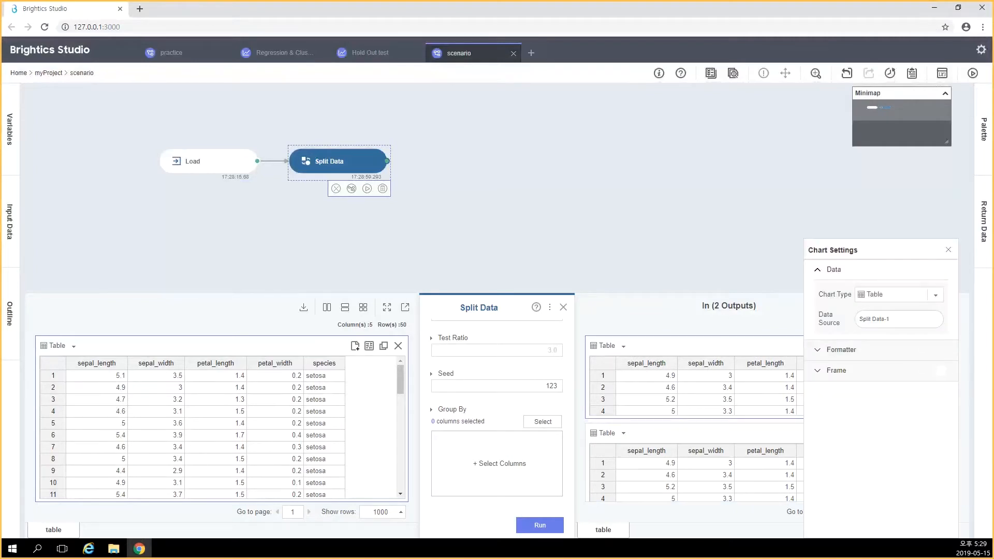
click(949, 250)
click(920, 433)
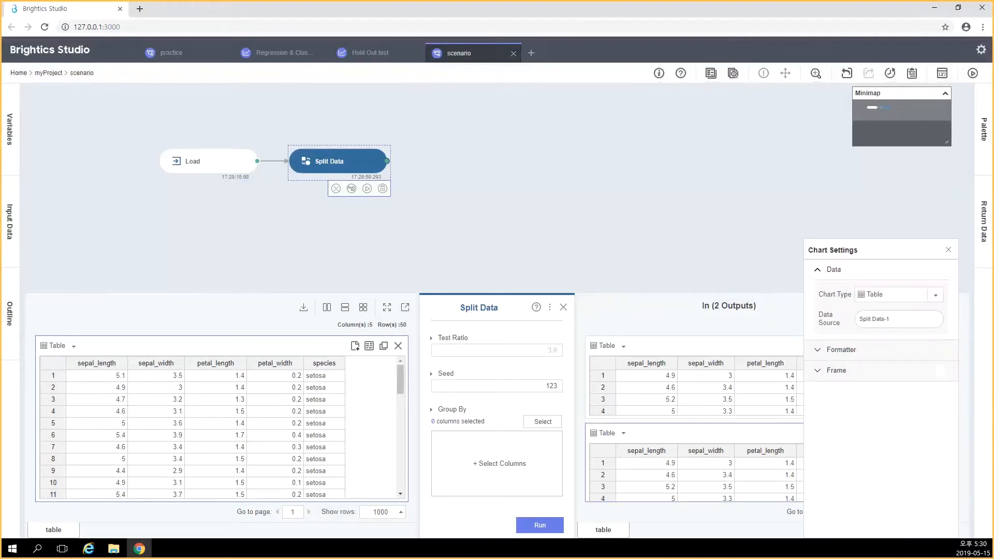
click(900, 319)
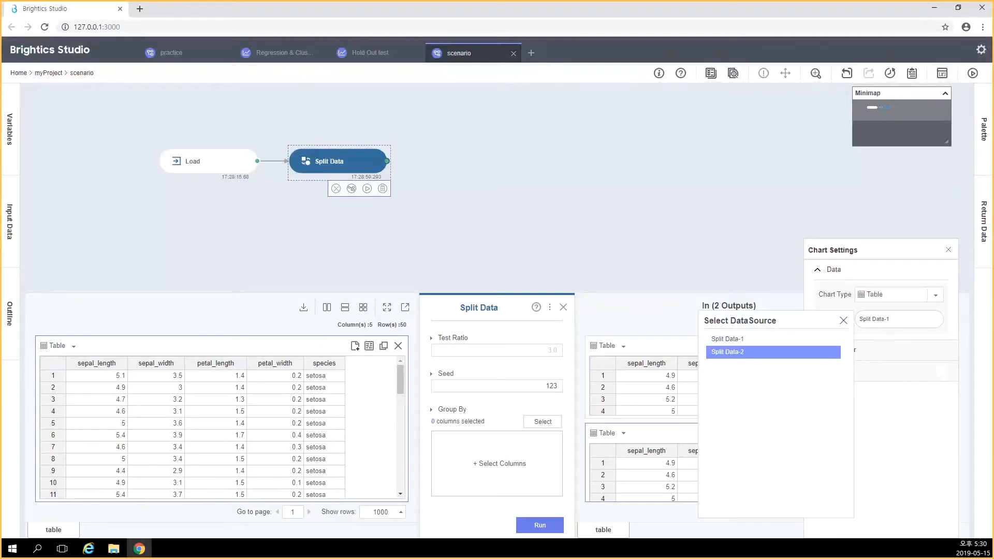
click(727, 352)
click(948, 250)
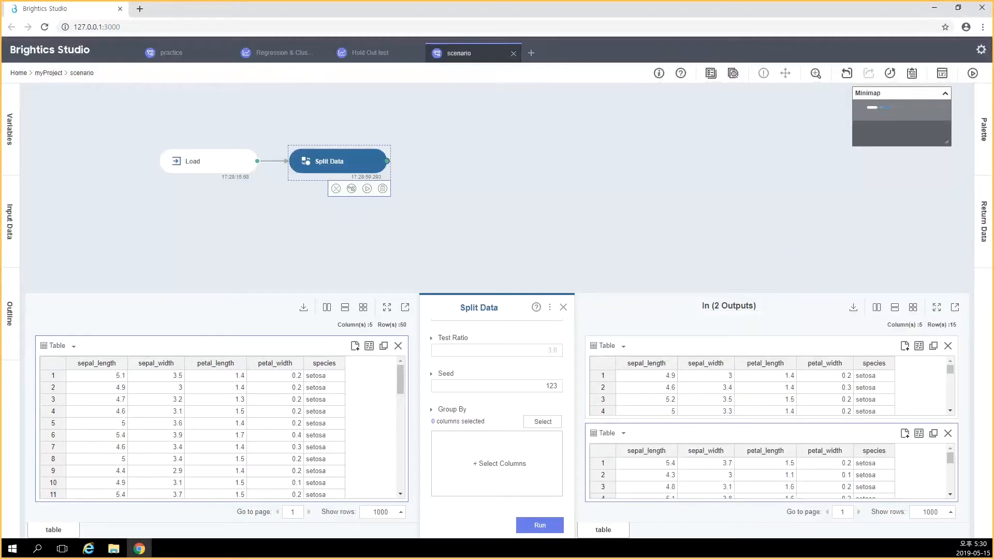
drag(950, 369, 950, 402)
drag(950, 458, 950, 484)
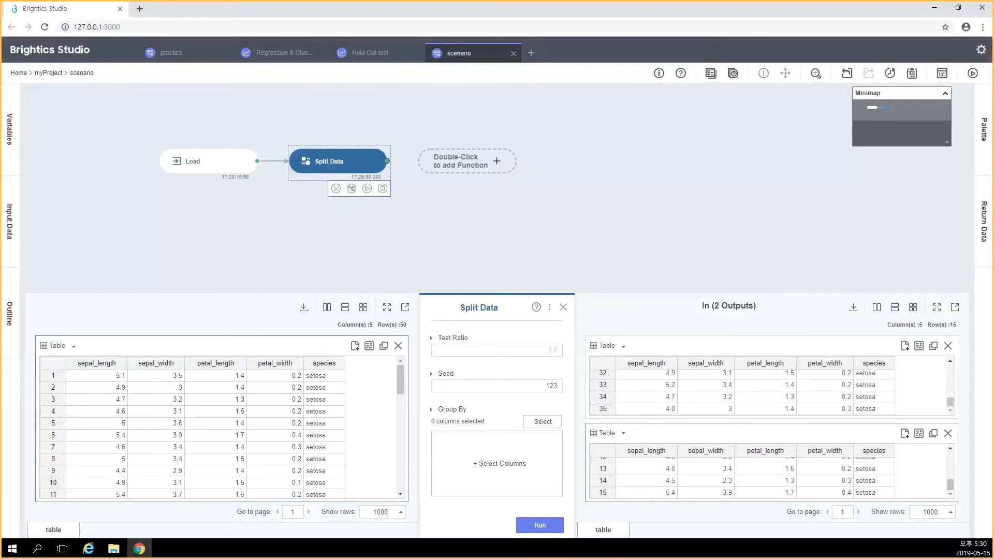
Add a Linear Regression Train function after Split Data, finding it with the keyword "linear"
double_click(468, 161)
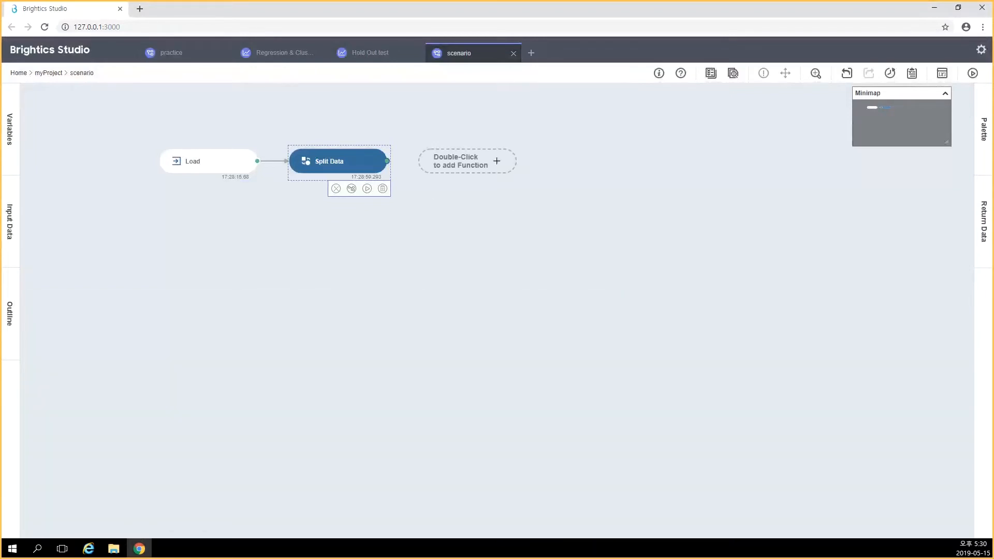
double_click(496, 161)
text(l)
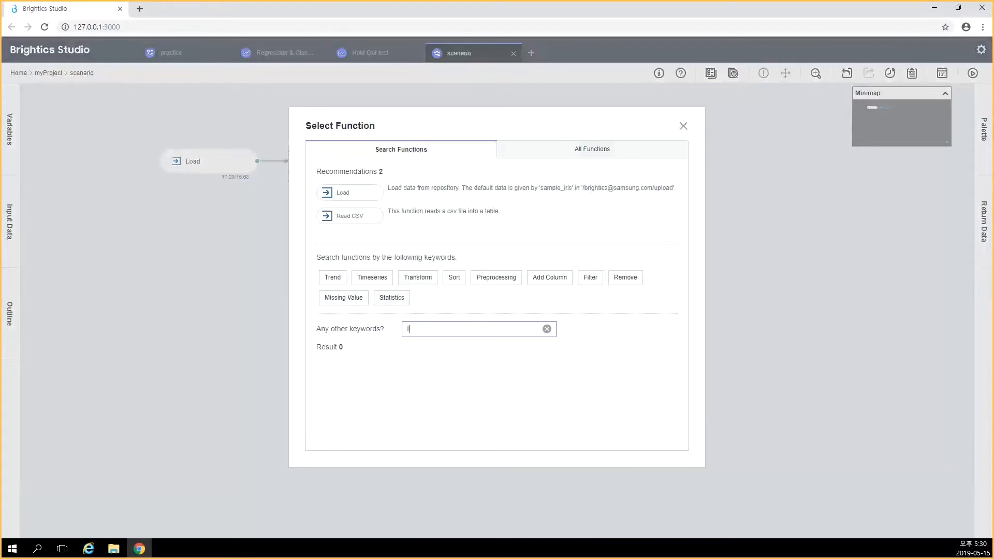
text(inear)
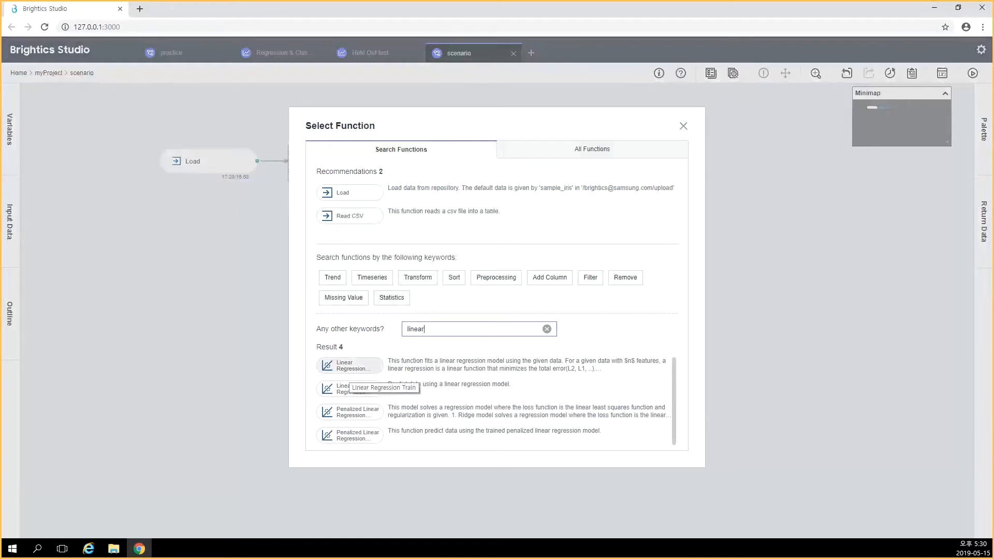
click(348, 366)
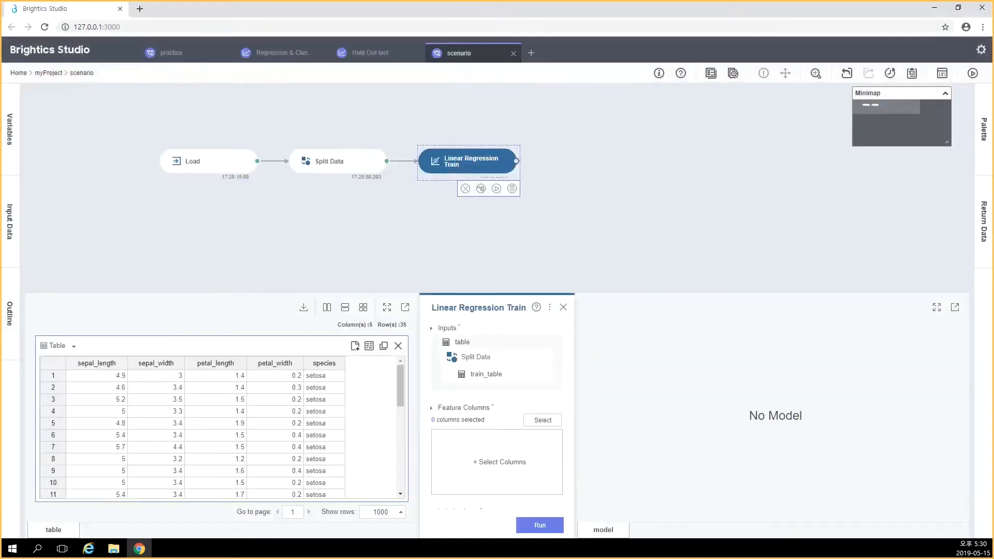
Set sepal_length as the feature column and sepal_width as the label column of Linear Regression Train
scroll(497, 414, down, 1)
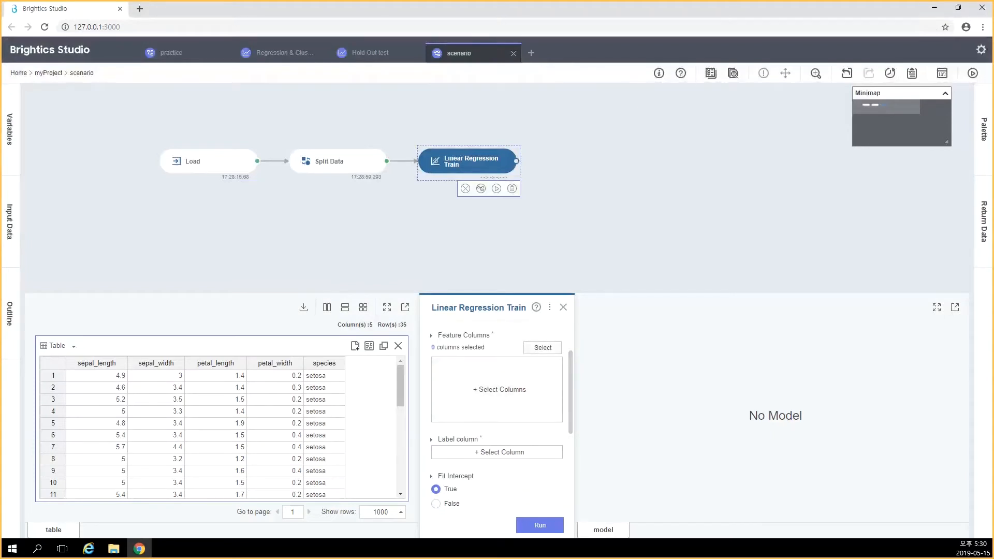
click(542, 348)
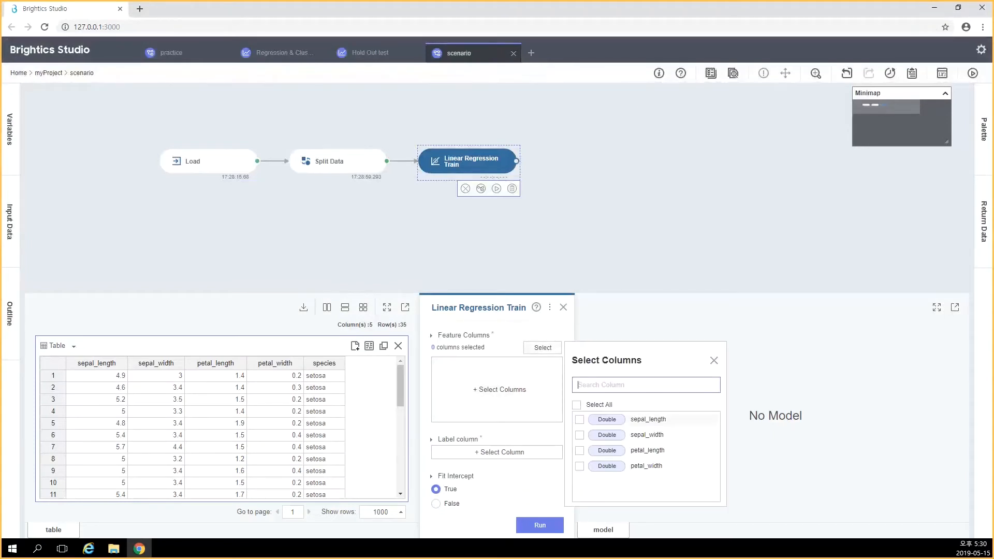
click(579, 420)
click(714, 360)
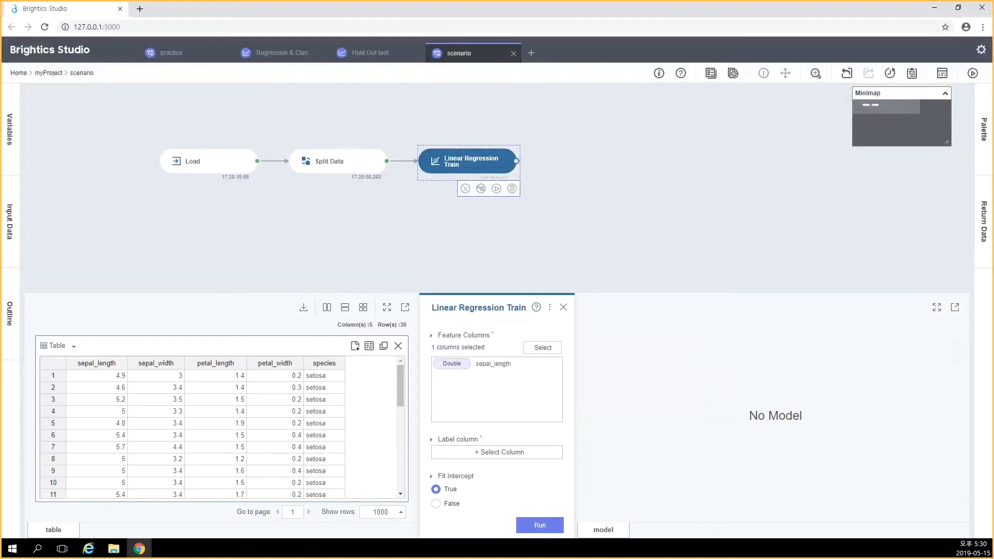
click(498, 453)
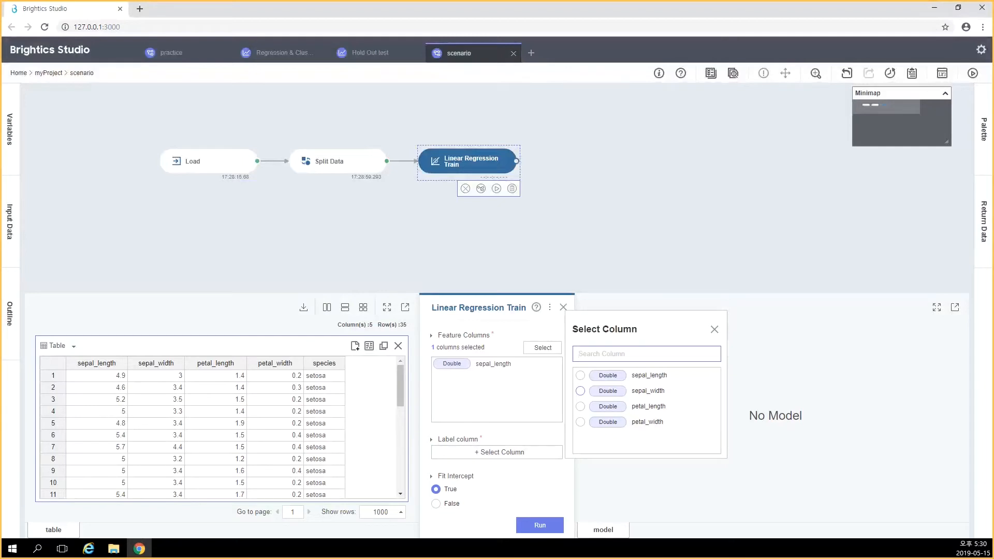
click(581, 391)
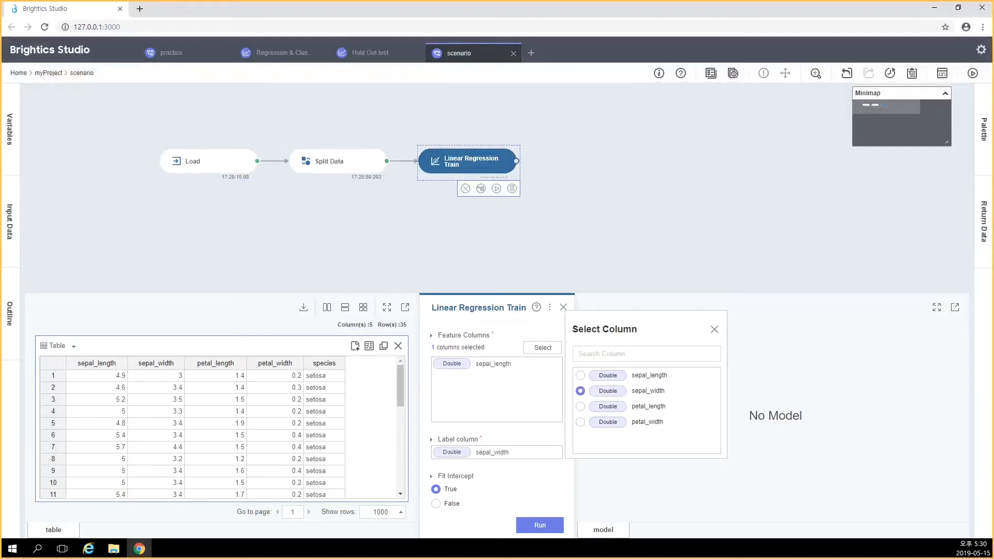
click(715, 329)
Run Linear Regression Train with the remaining options at their defaults and review the regression summary and coefficients
drag(570, 393, 570, 469)
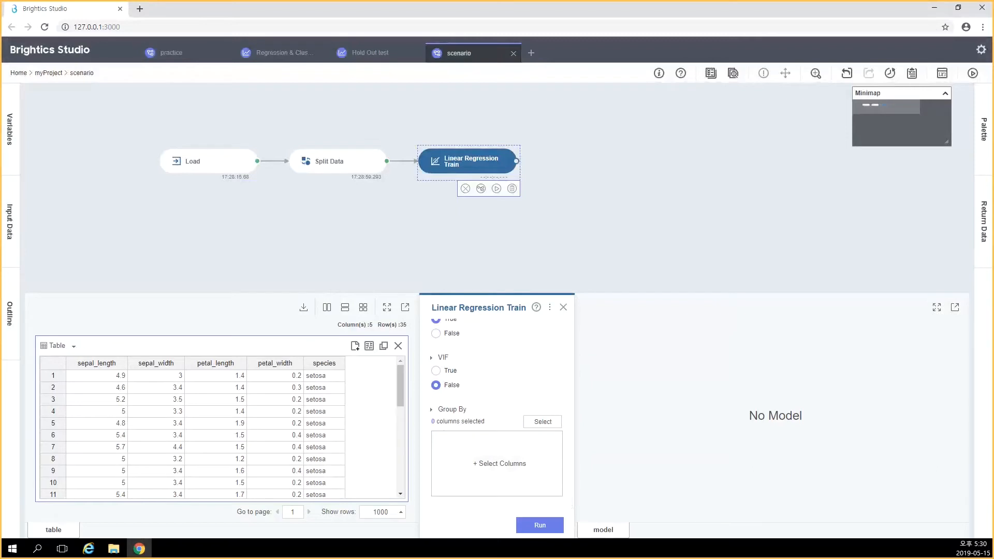
click(540, 525)
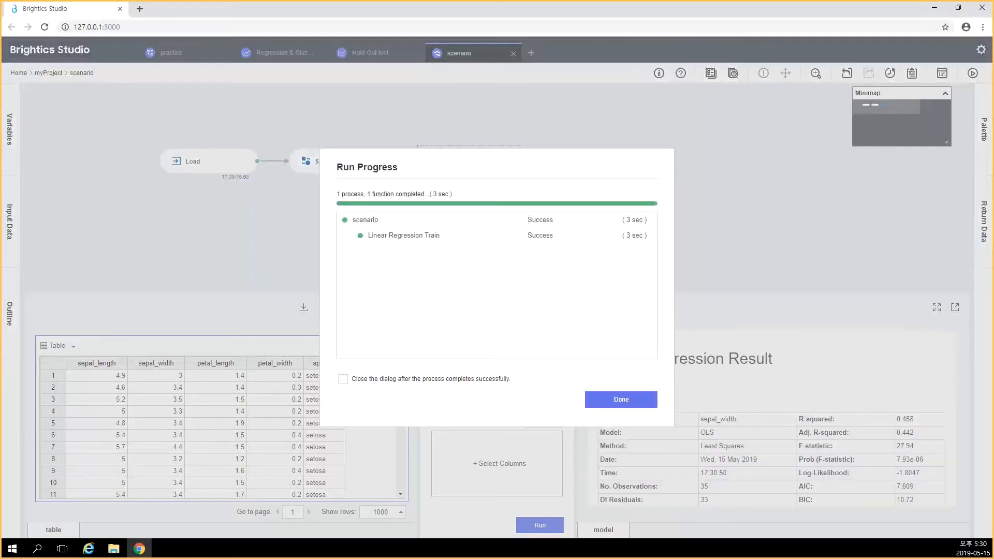
click(621, 399)
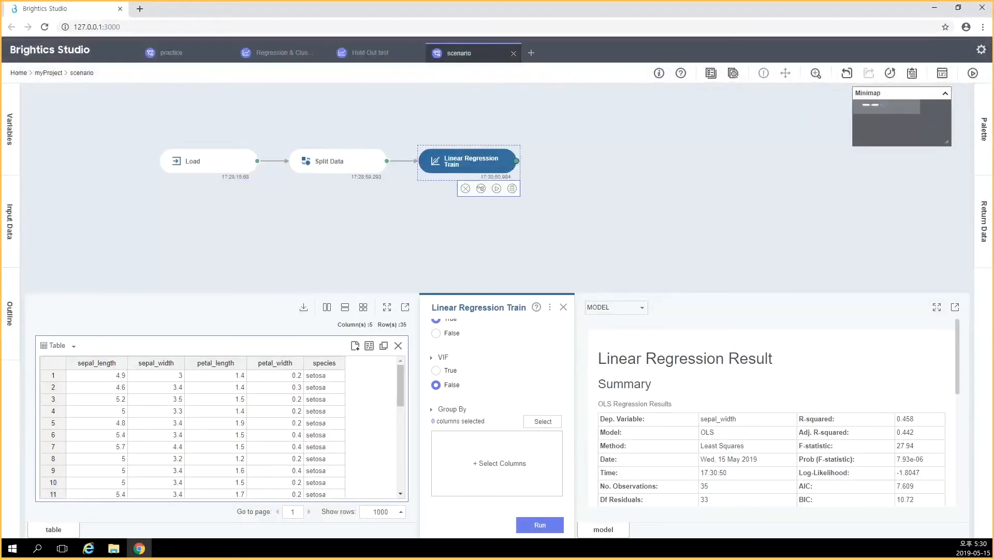
scroll(771, 412, down, 3)
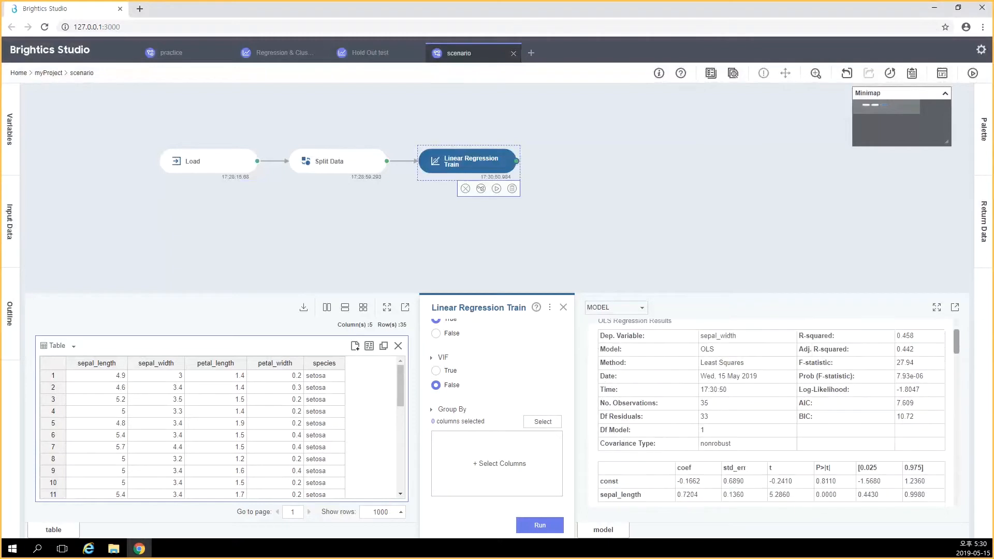
scroll(771, 413, up, 3)
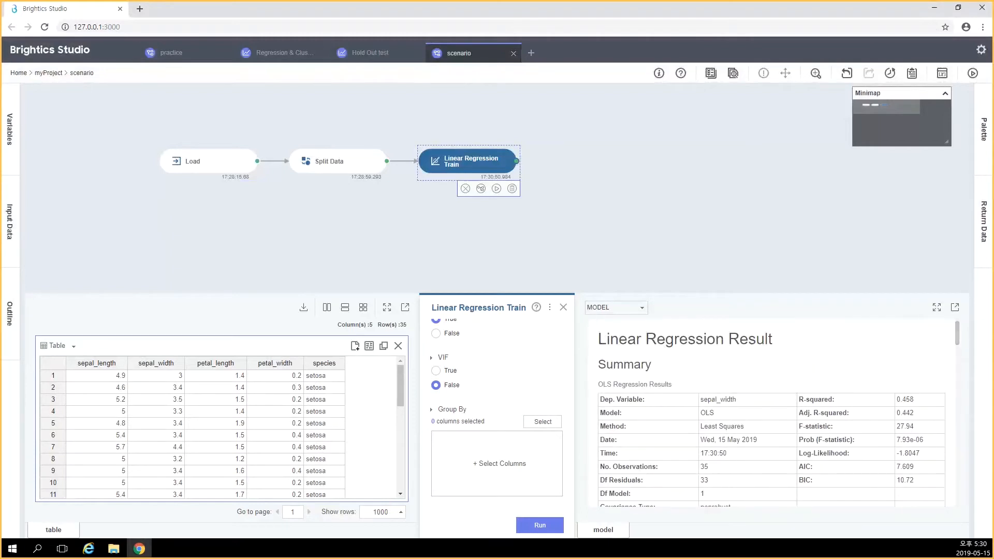
scroll(772, 413, down, 2)
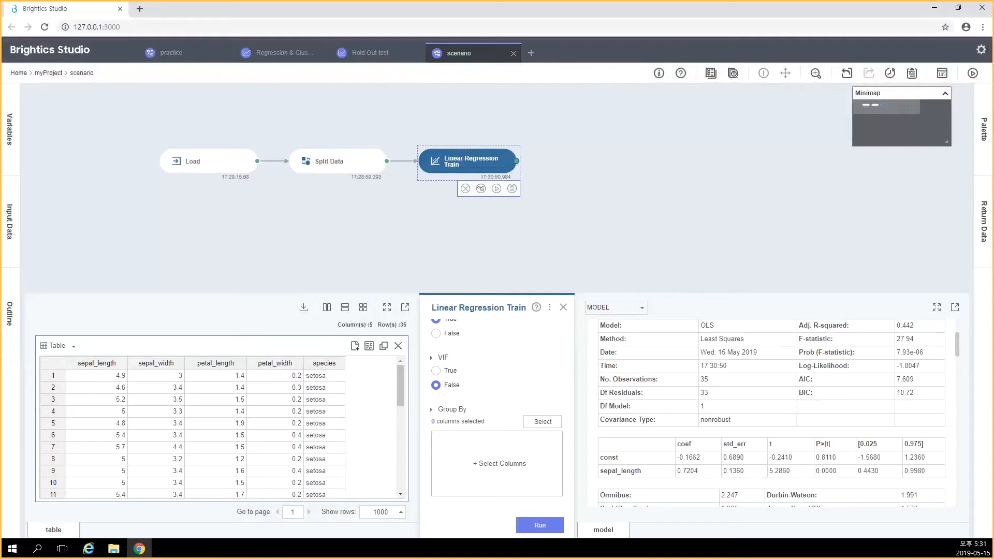
scroll(772, 412, down, 2)
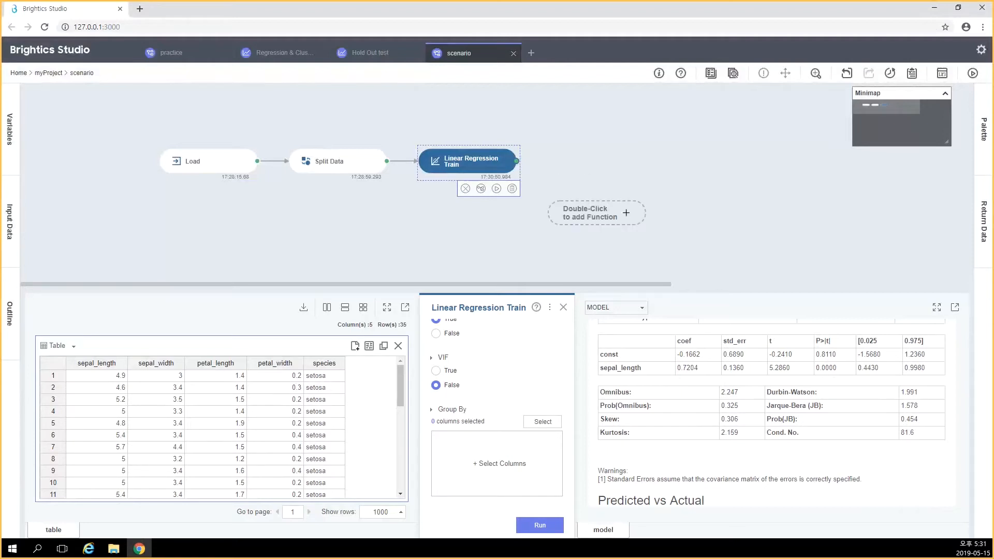
Add an unconnected Linear Regression Predict function diagonally below Linear Regression Train, finding it with the keyword "linear"
double_click(590, 213)
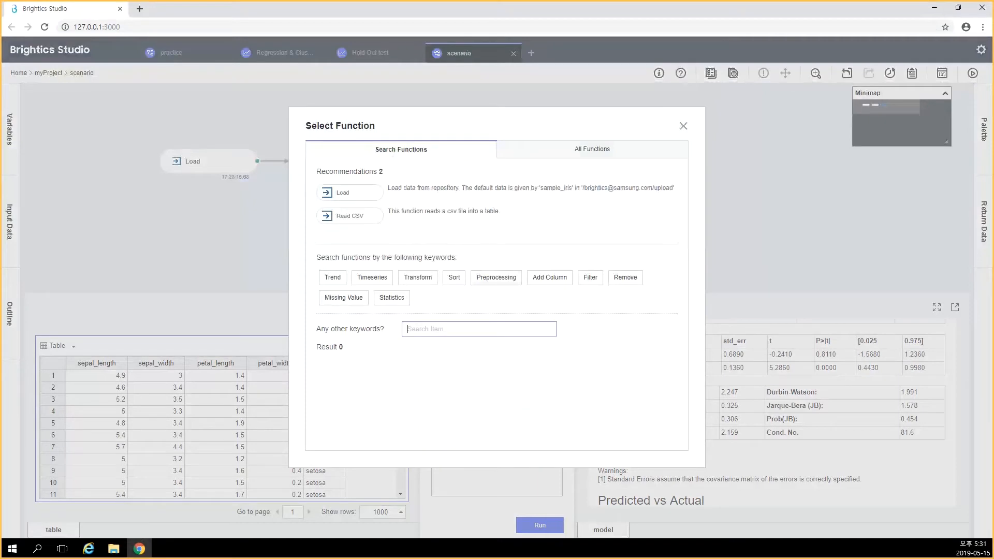
text(linear)
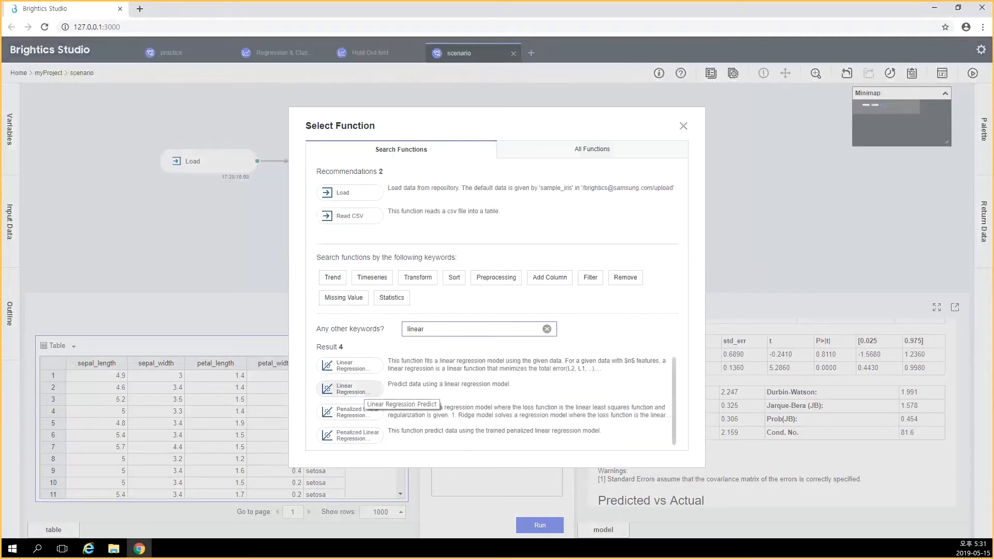
click(351, 389)
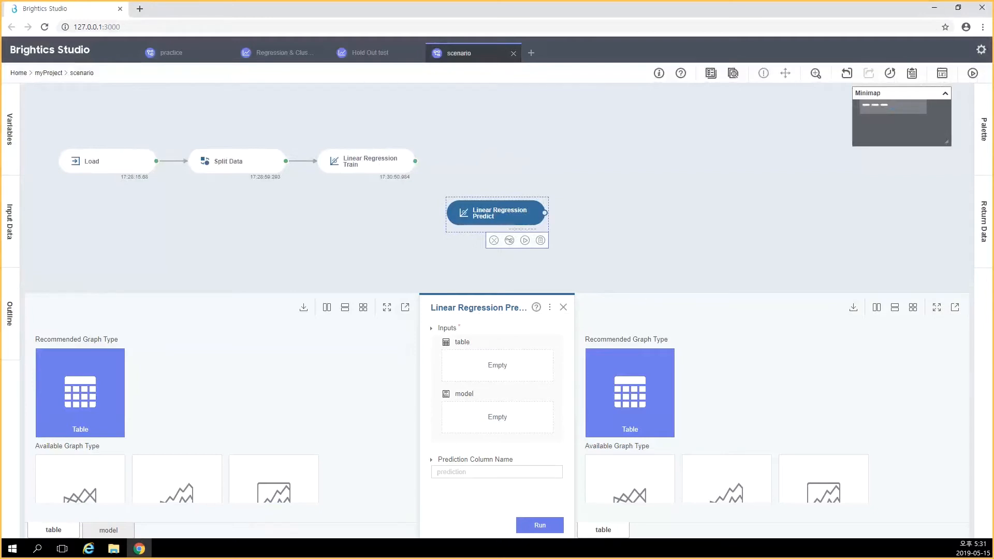
Link Linear Regression Train to Linear Regression Predict to supply its model input
click(108, 531)
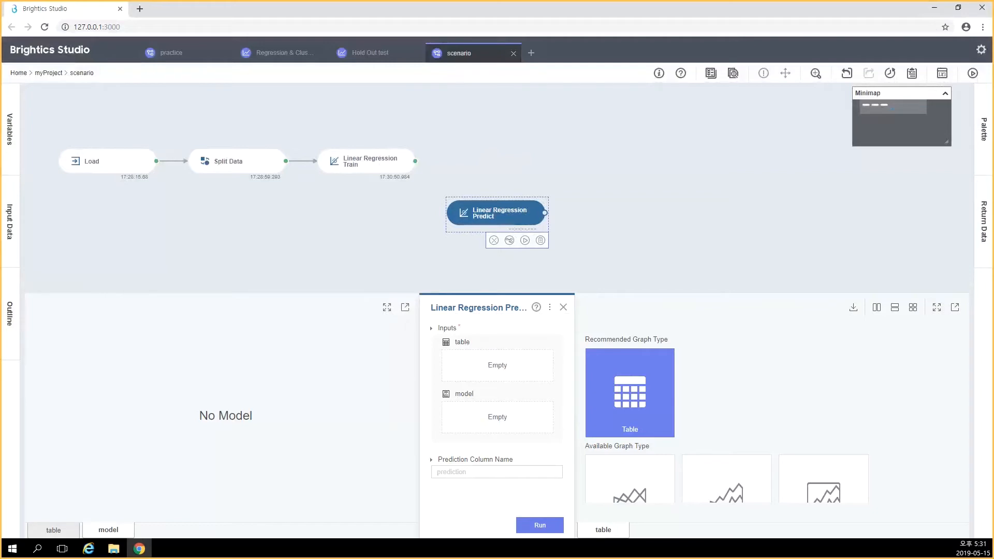
mouse_move(408, 161)
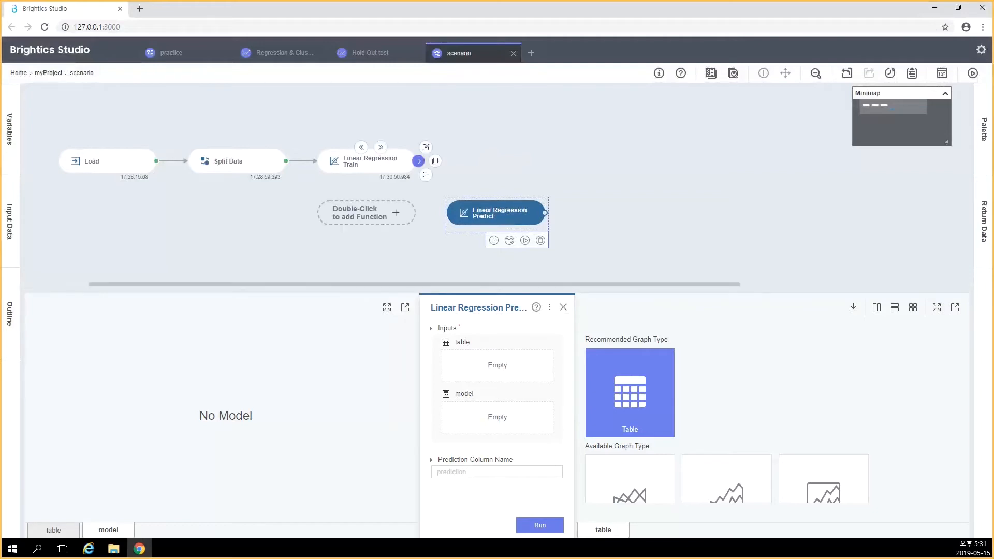
drag(418, 161, 466, 213)
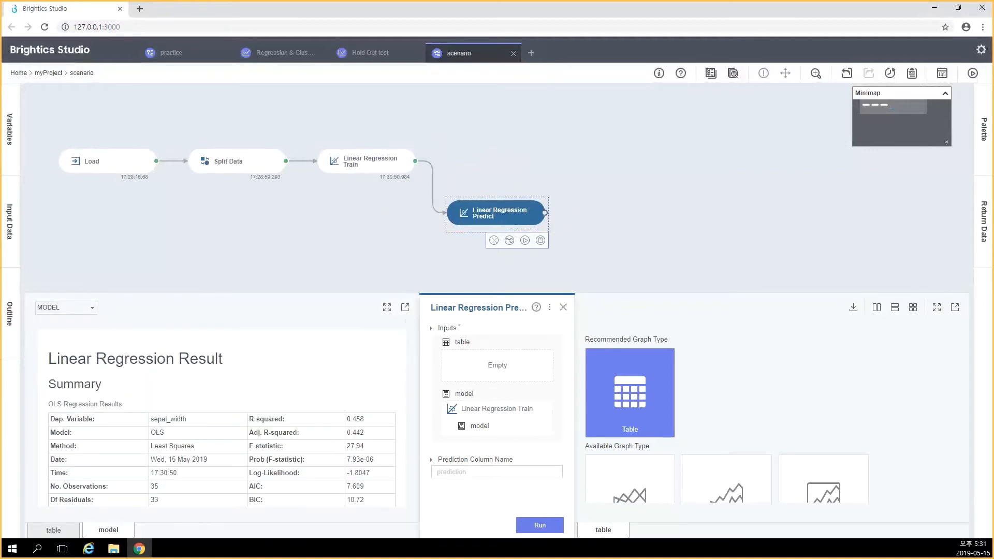
Link Split Data to Linear Regression Predict as its table input and look through the input table's rows
click(54, 530)
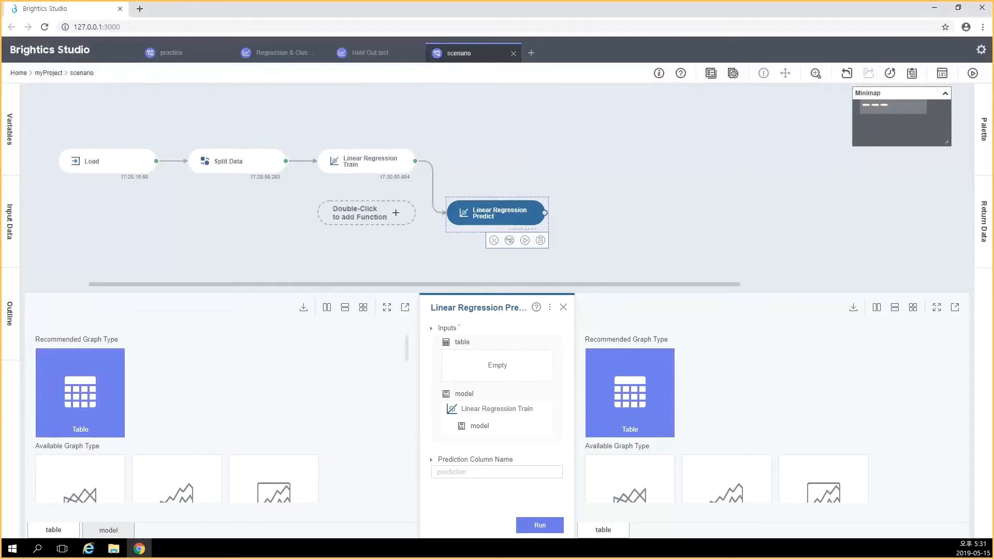
drag(286, 161, 446, 213)
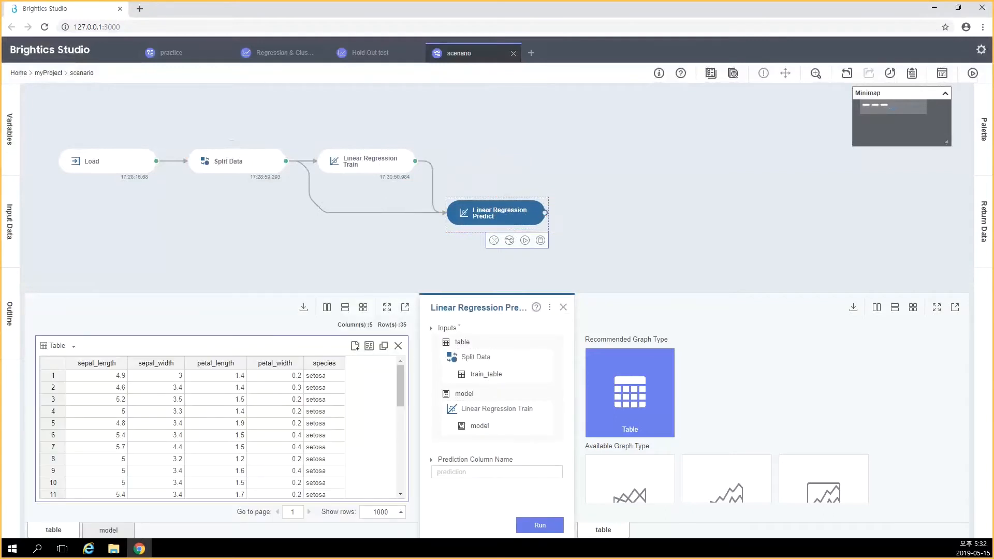
scroll(217, 430, down, 5)
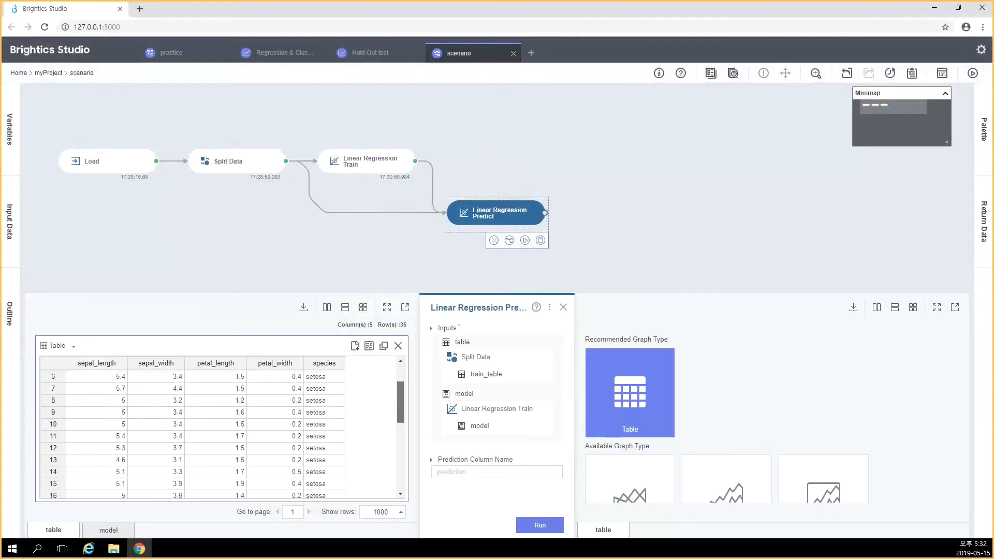
drag(400, 467, 401, 469)
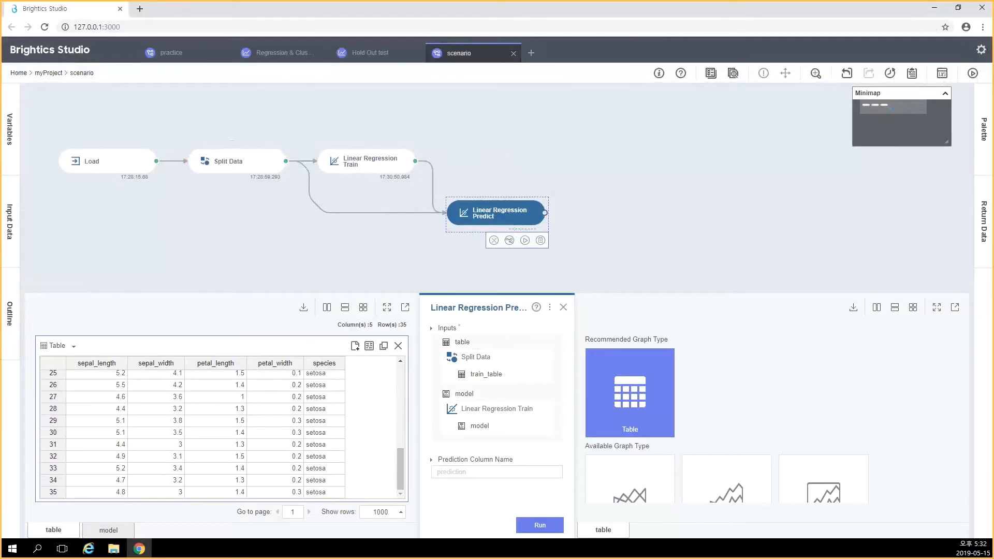
Replace train_table with Split Data's test_table as the table input of Linear Regression Predict and check its rows
click(492, 369)
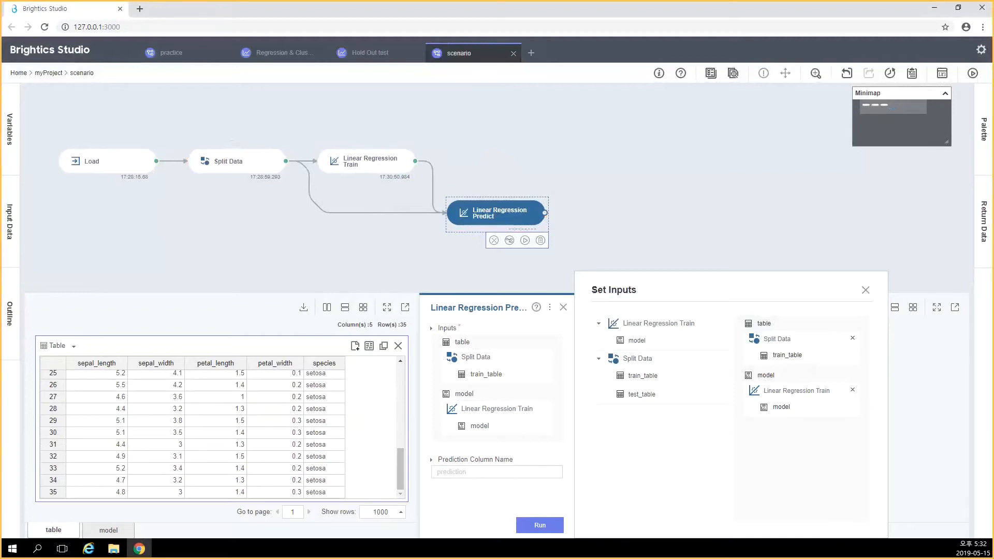
click(853, 338)
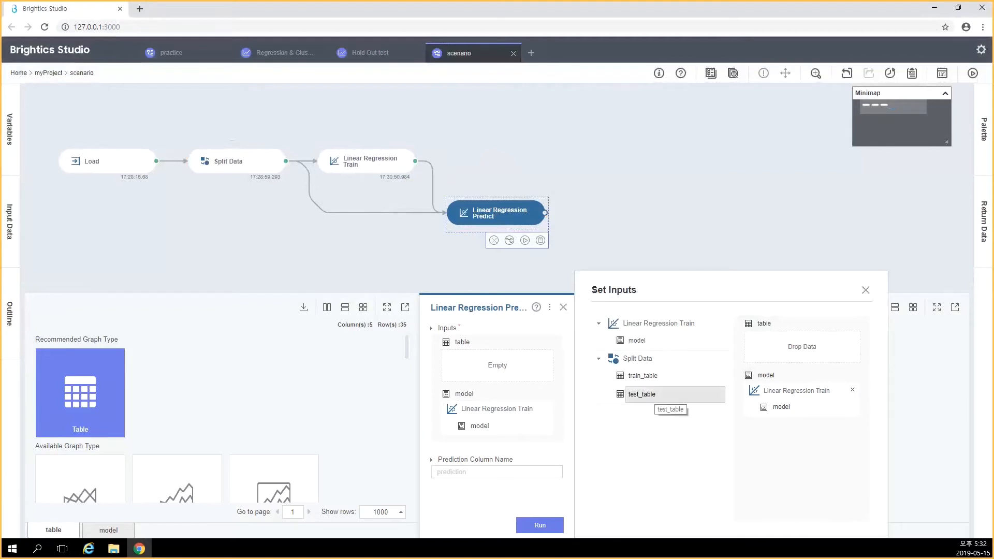
drag(674, 396, 779, 353)
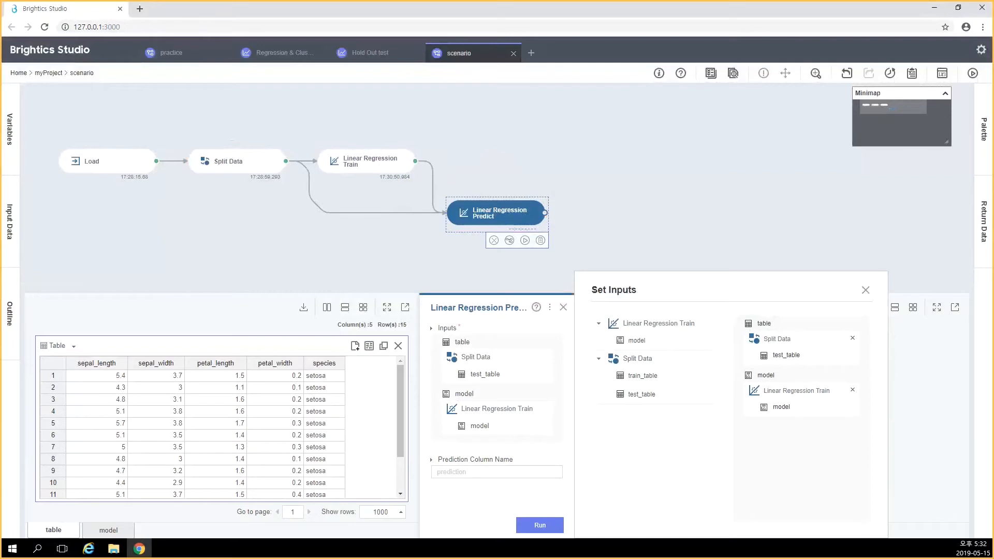
click(866, 290)
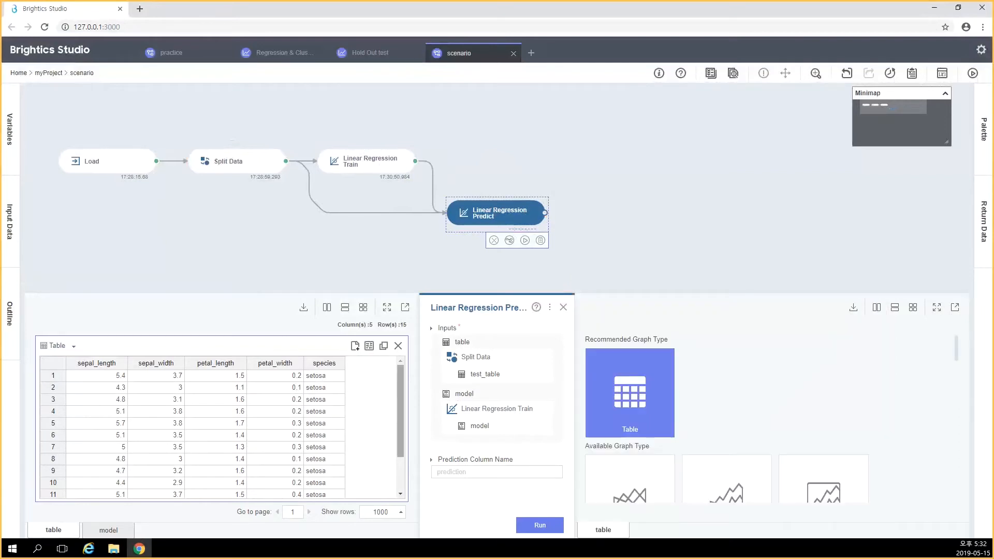
drag(400, 411, 401, 444)
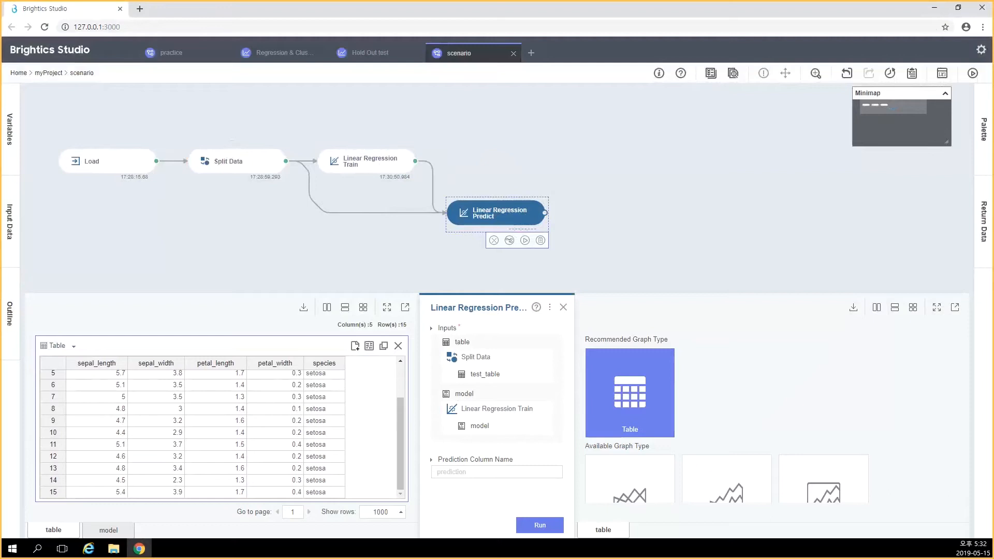
Run Linear Regression Predict and review the prediction column down to the output table's last rows
click(540, 525)
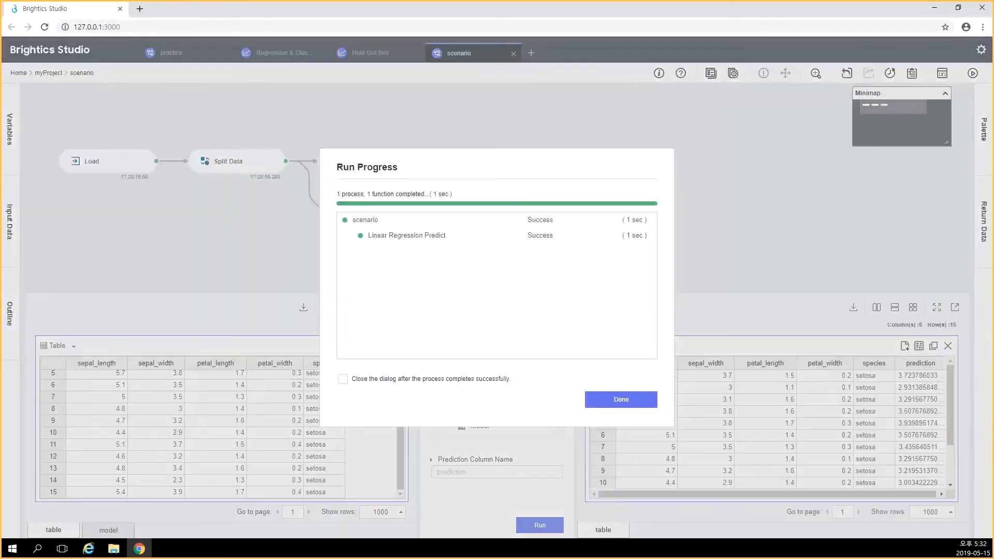
click(621, 399)
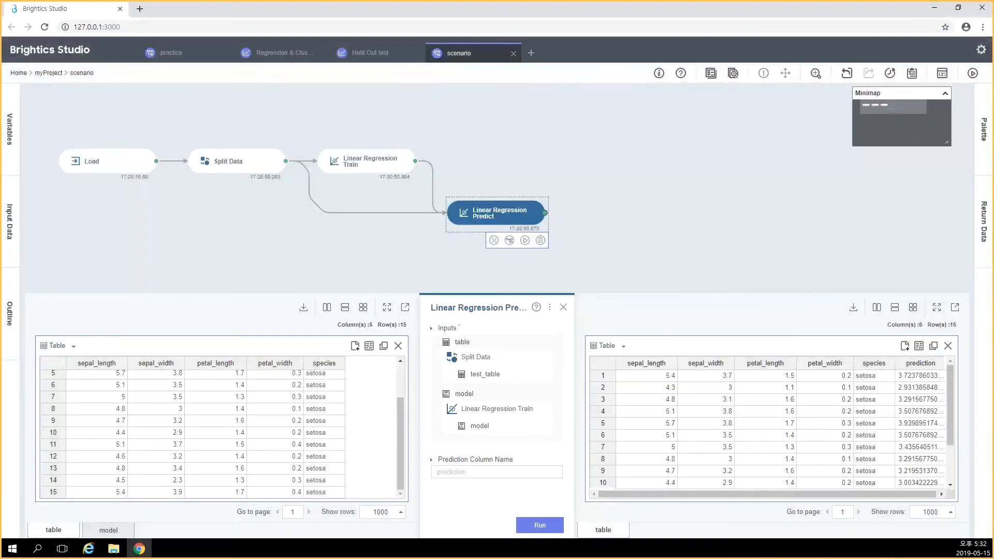
drag(768, 494, 771, 494)
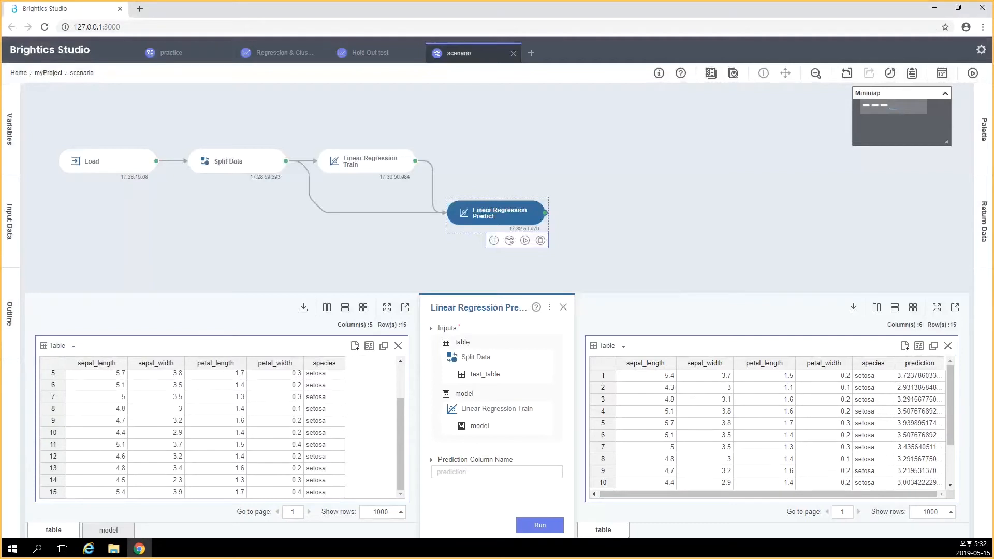
scroll(772, 425, down, 3)
scroll(772, 425, down, 2)
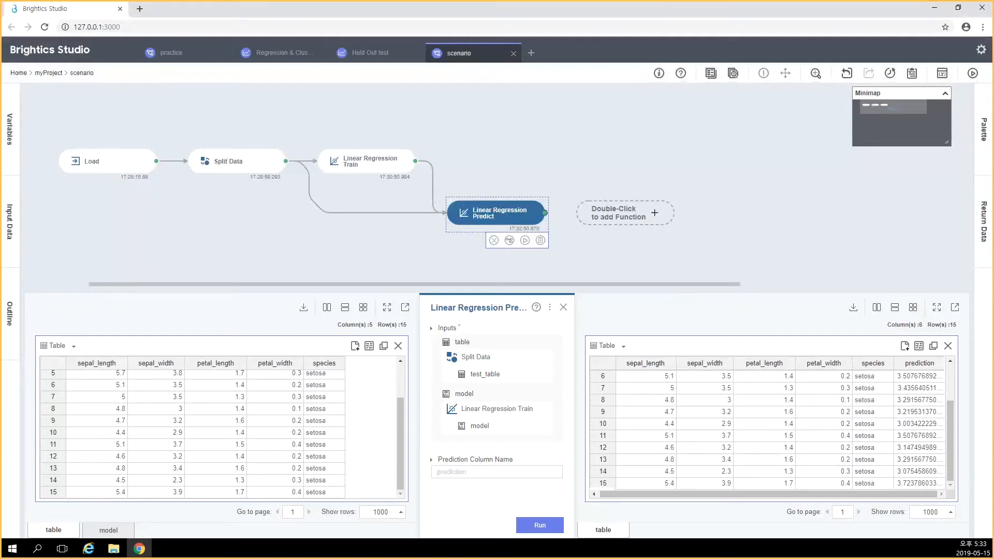
Add an Evaluate Regression function after Linear Regression Predict, finding it with the keyword "eval"
double_click(654, 213)
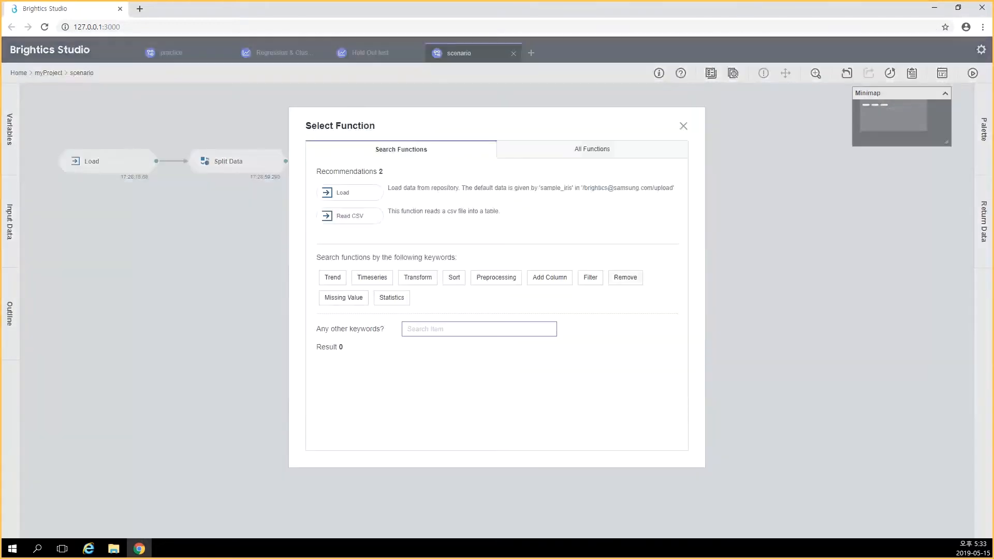
text(eval)
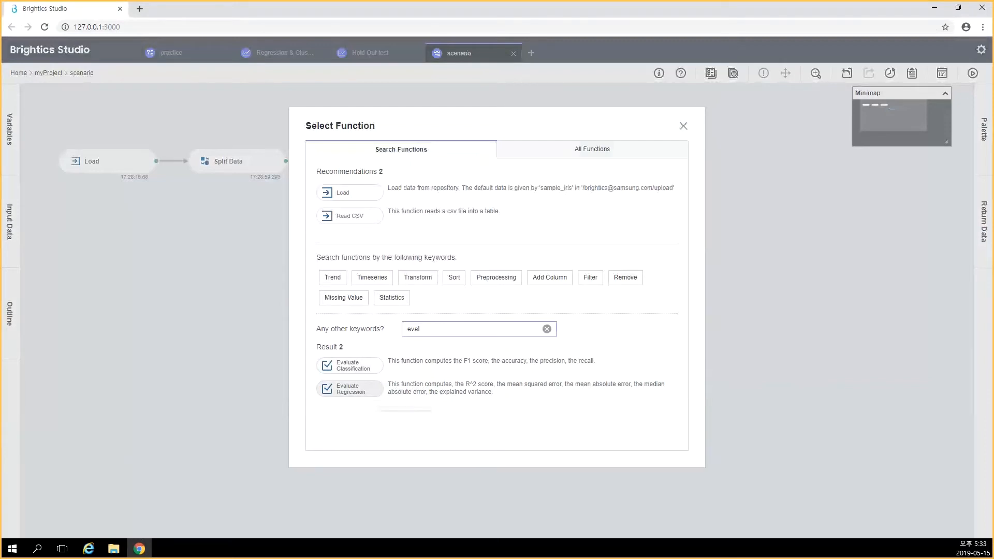
click(365, 393)
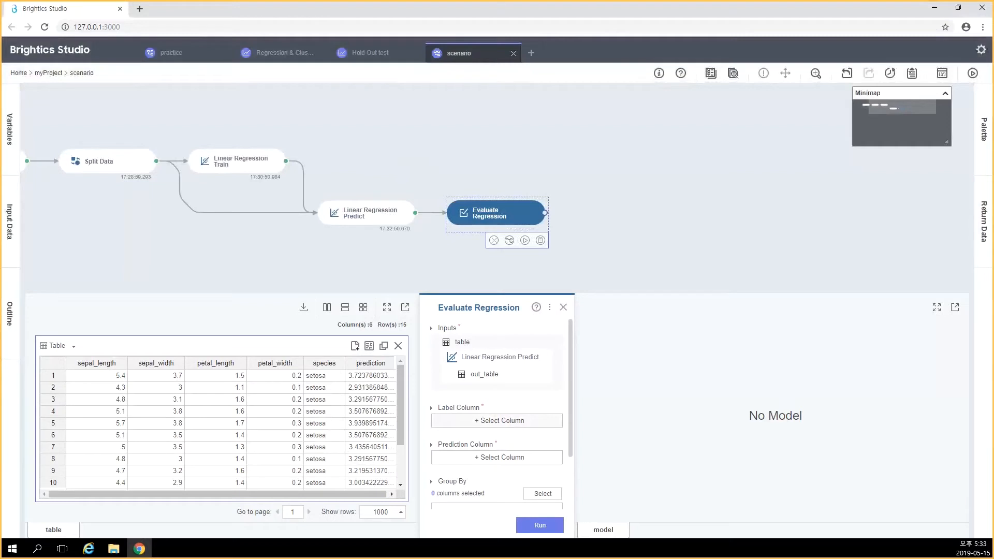
Set Evaluate Regression's label column to sepal_width and its prediction column to prediction
click(497, 421)
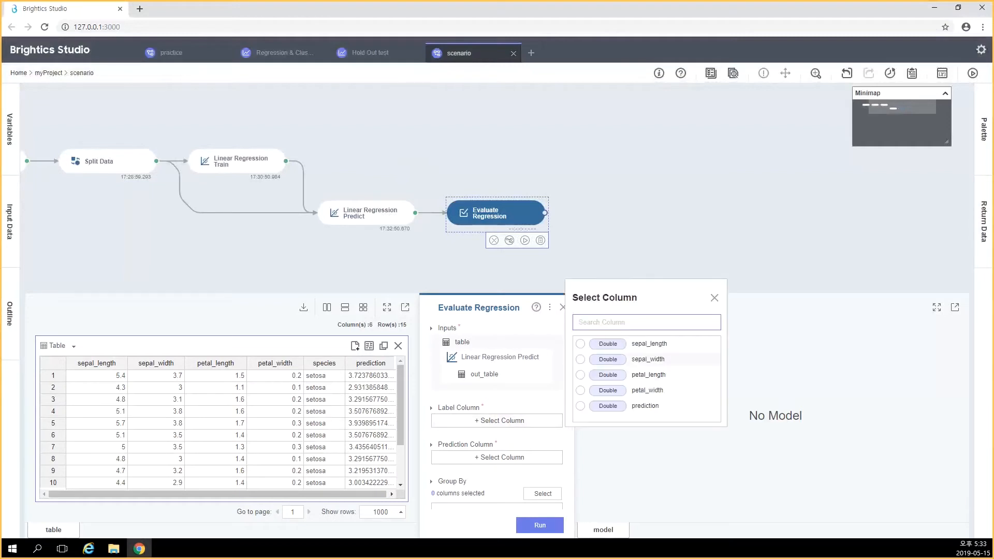
click(647, 359)
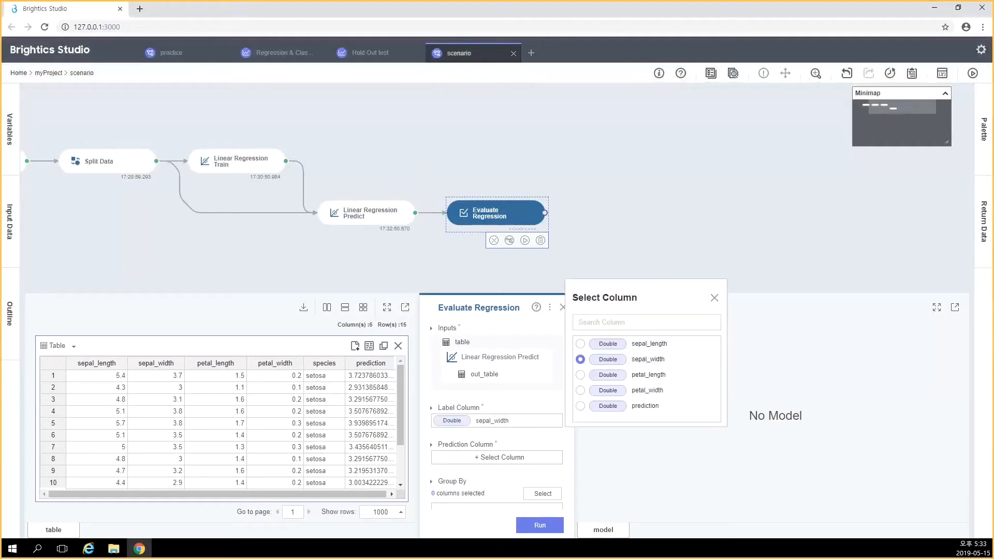
click(497, 458)
click(497, 458)
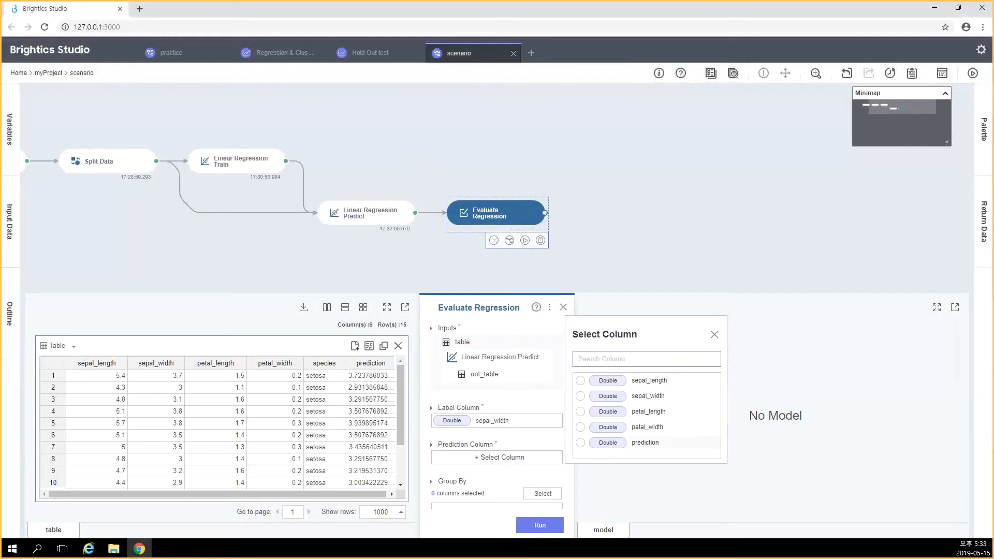
click(646, 443)
click(714, 334)
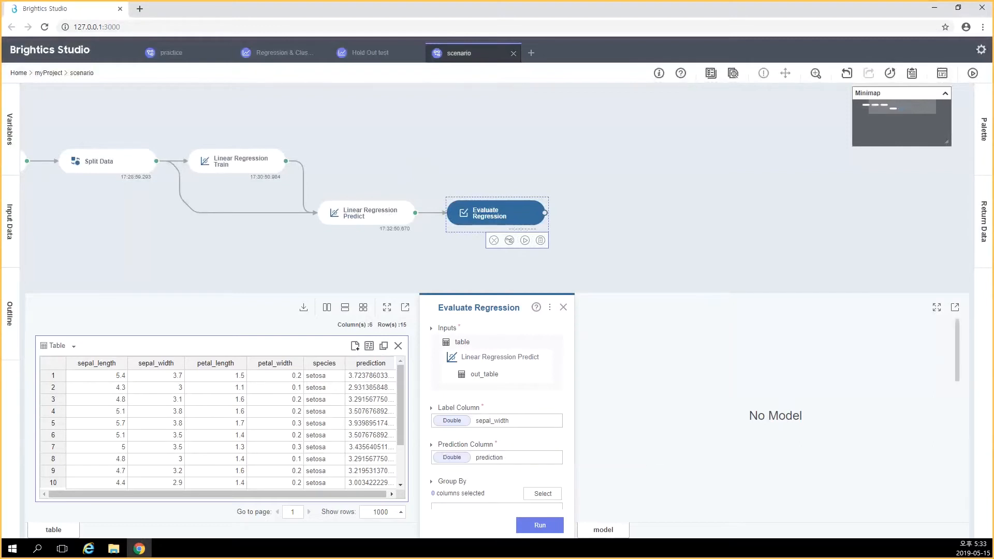
Run Evaluate Regression, review all its metrics through explained_variance_score, and close the function's settings
scroll(497, 419, down, 2)
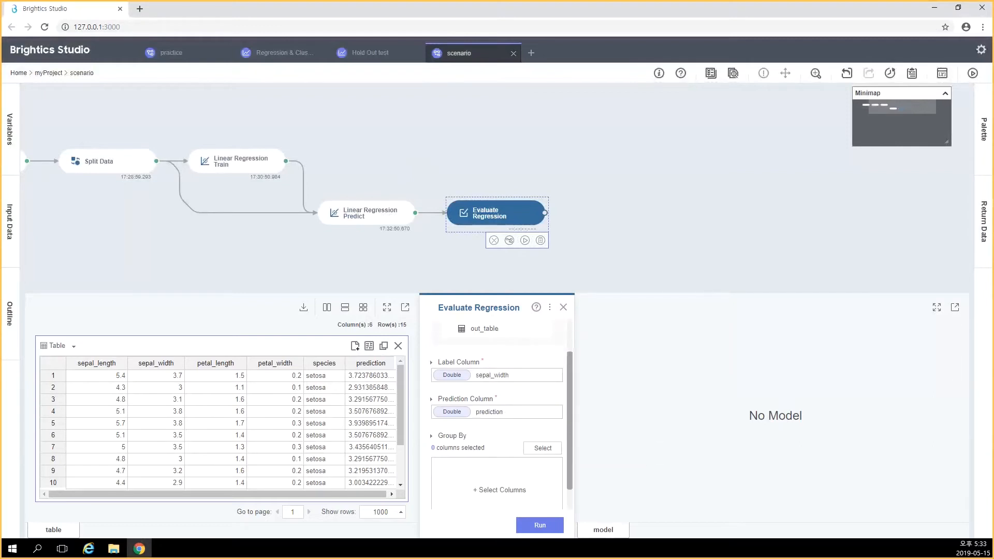
click(540, 525)
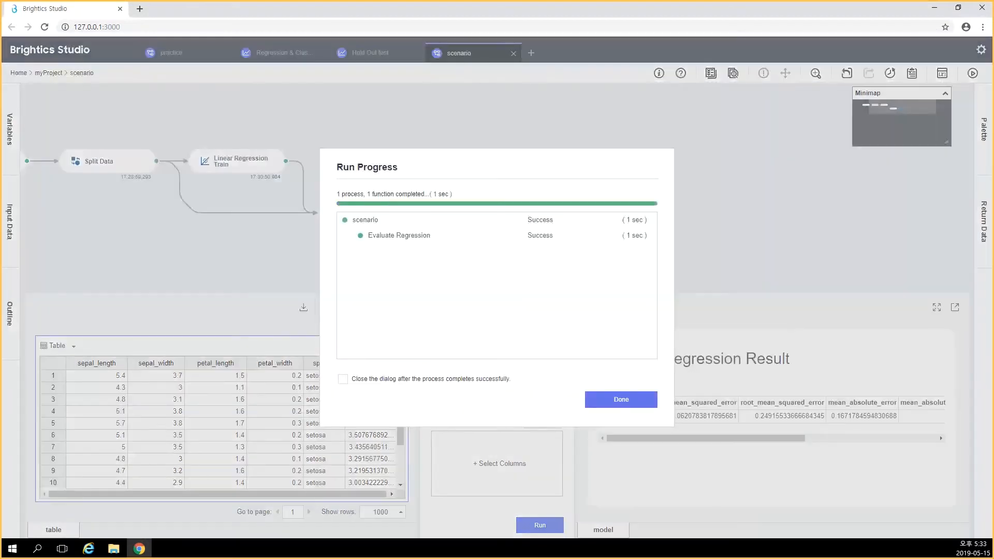
click(622, 399)
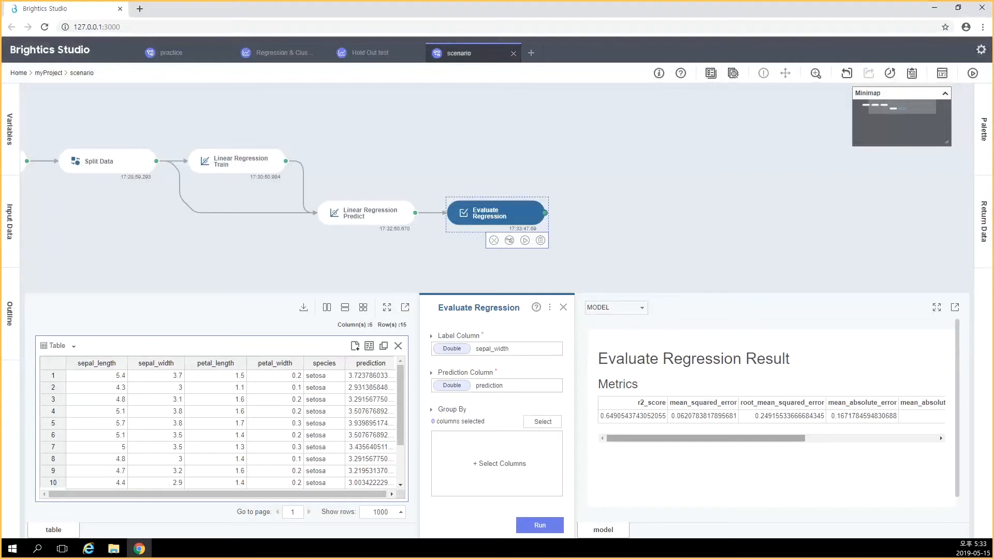
drag(706, 438, 837, 438)
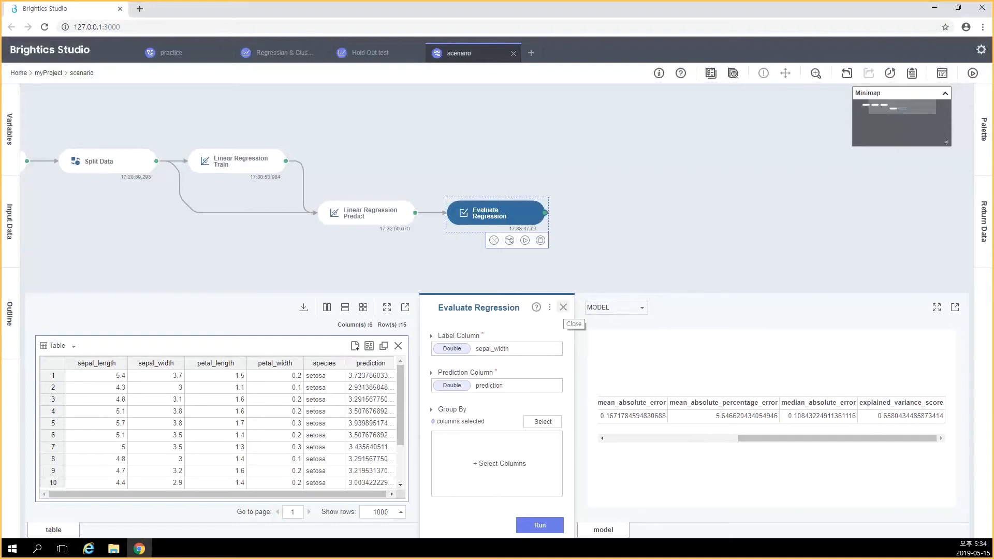
click(563, 307)
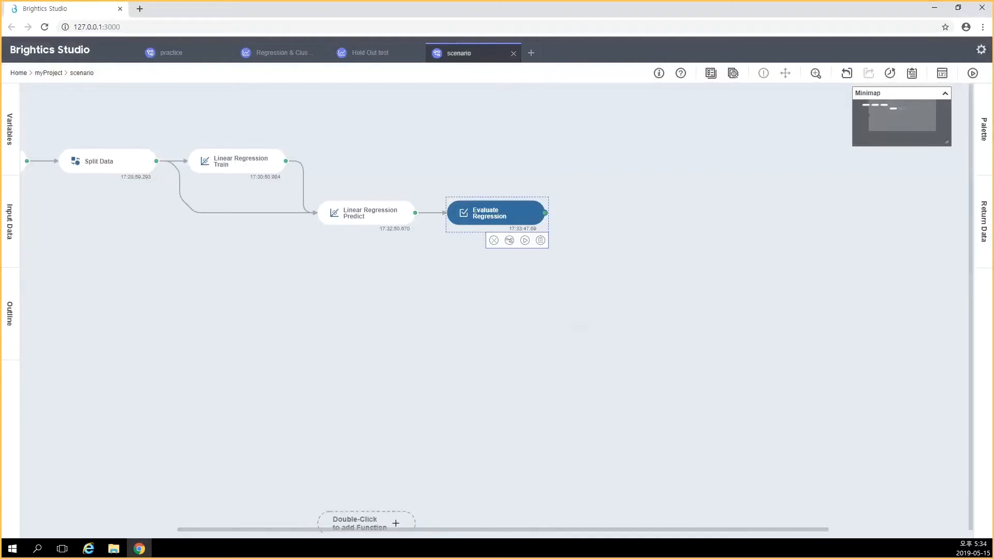
Duplicate the Load function below the existing workflow and set the copy's path to sample_iris.csv
drag(366, 529, 209, 530)
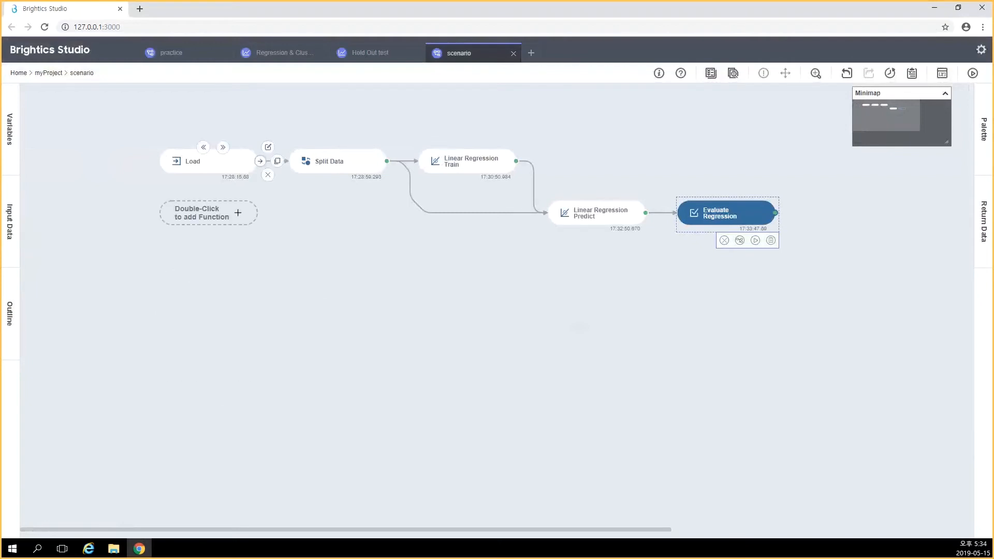
drag(278, 161, 212, 266)
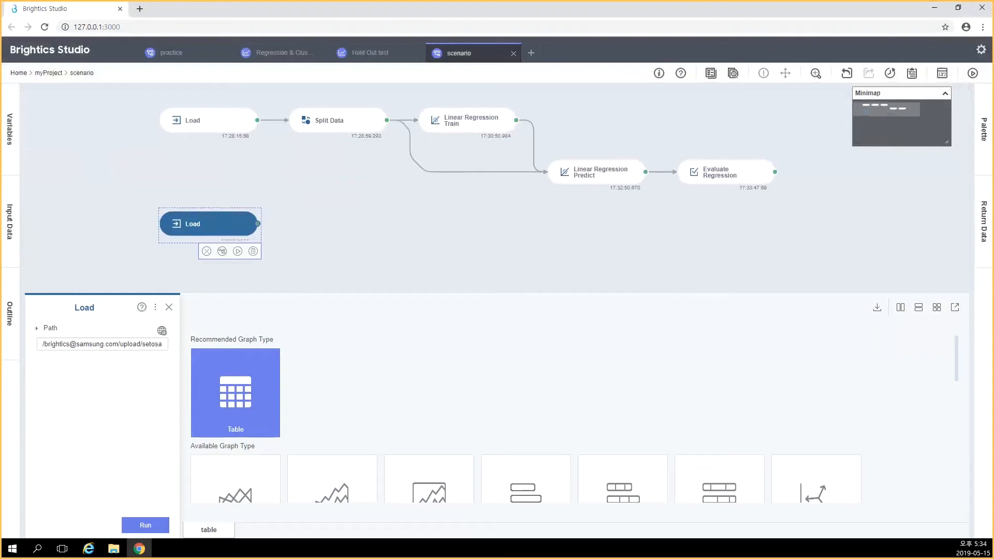
click(103, 345)
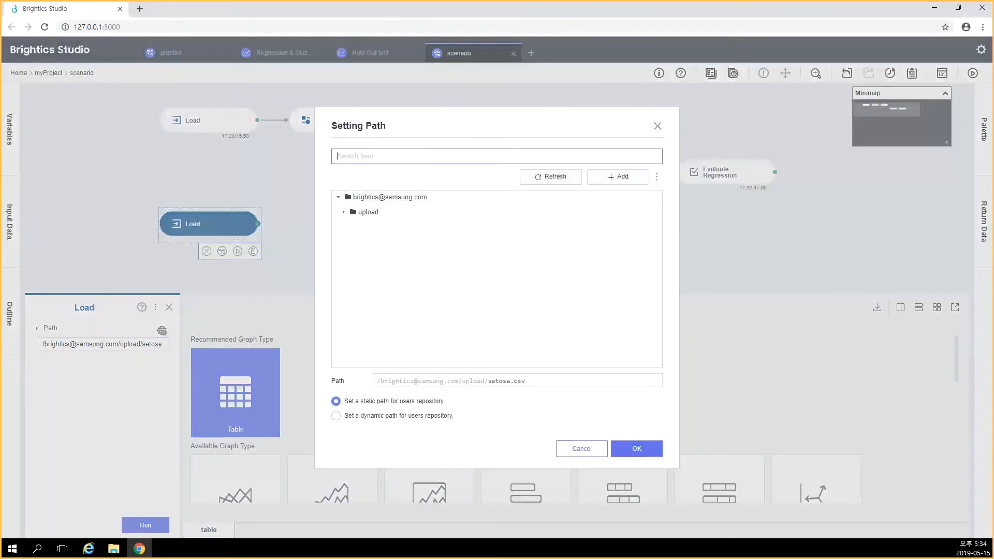
text(sample)
click(385, 227)
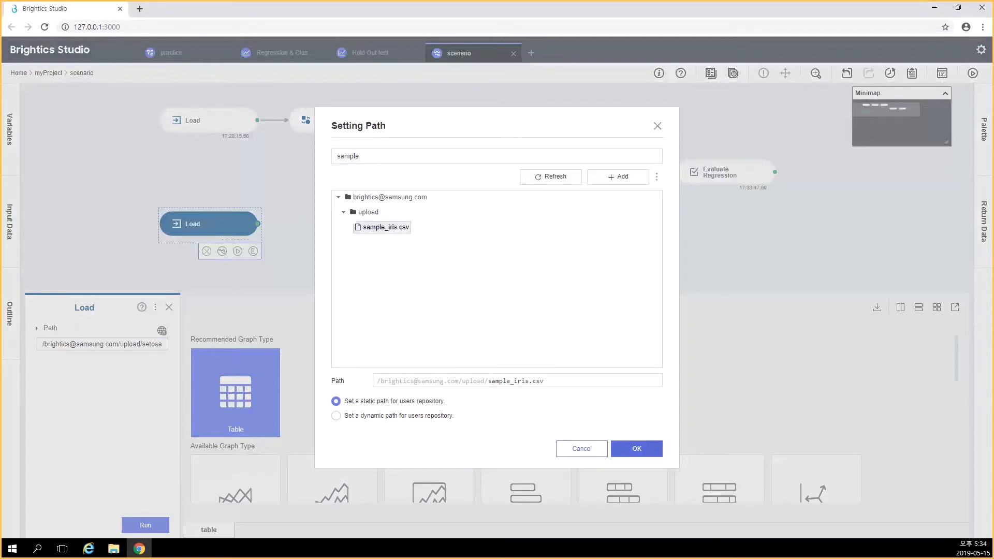
click(637, 449)
Run the second Load function and check its output table
click(145, 526)
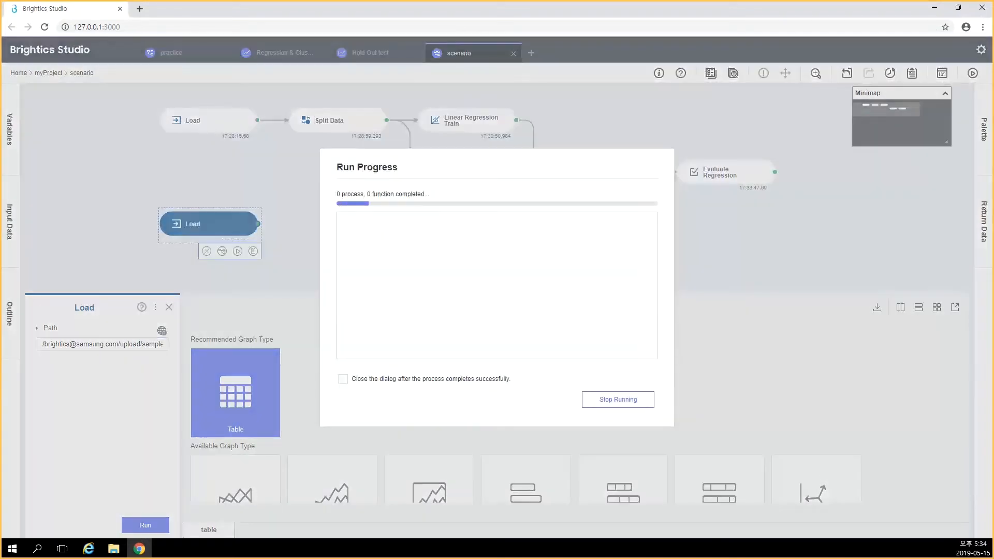
click(622, 399)
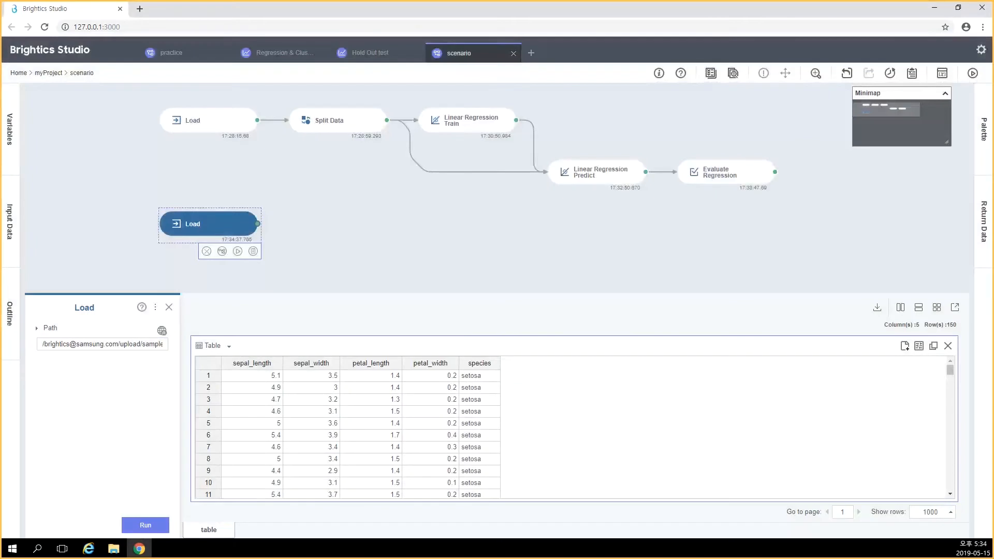
mouse_move(950, 370)
mouse_down()
mouse_move(950, 484)
mouse_move(950, 371)
mouse_up()
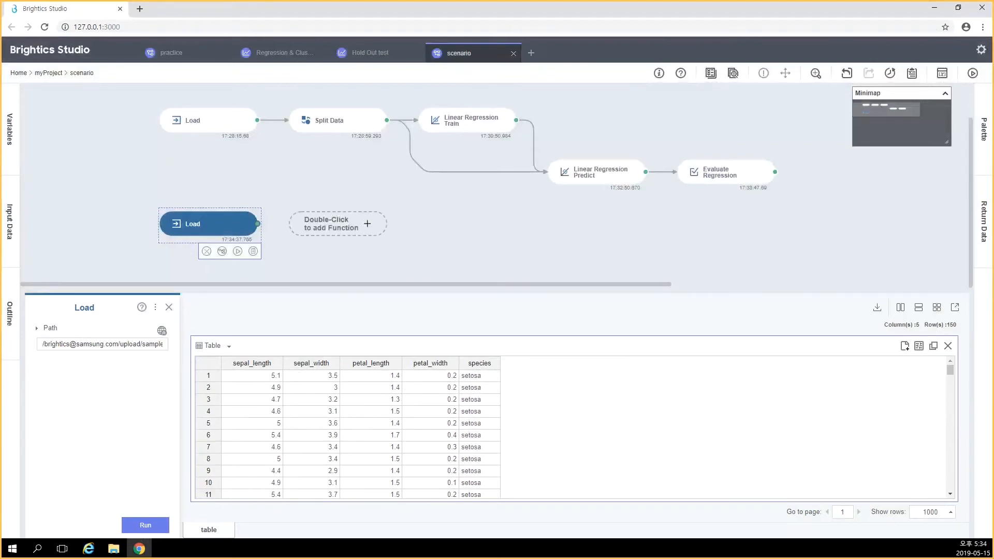
Add a K-Means function after the second Load, finding it with the keyword "k-means"
click(338, 224)
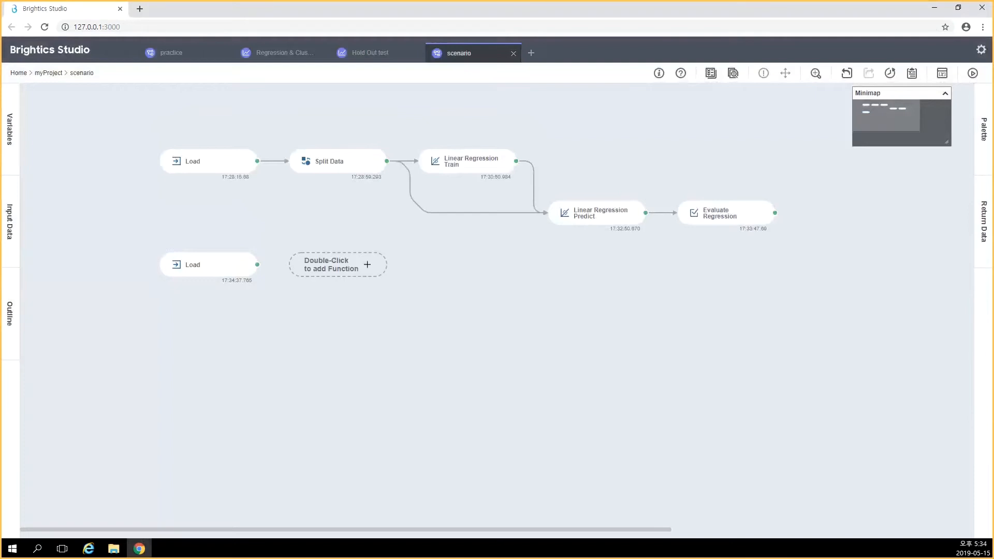
double_click(338, 264)
text(k-means)
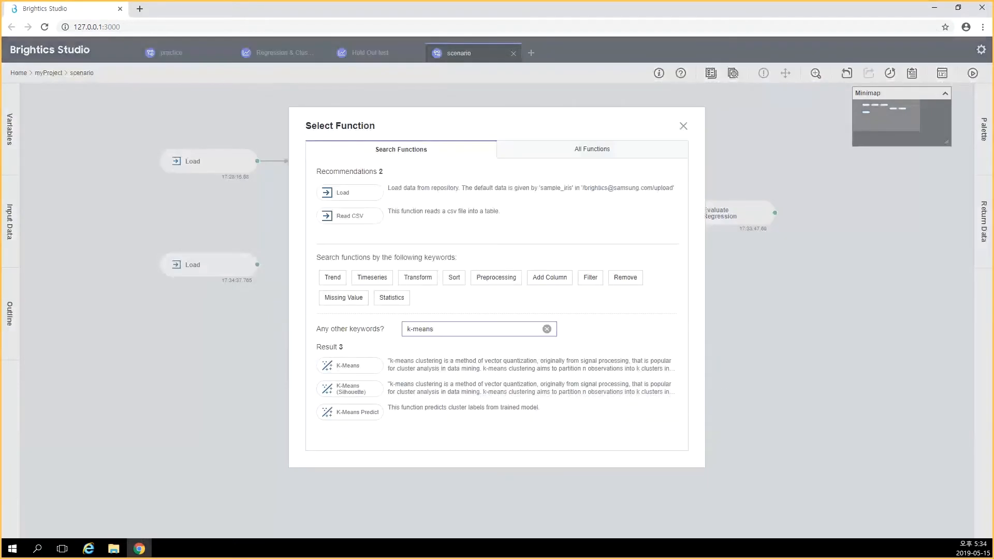
click(348, 367)
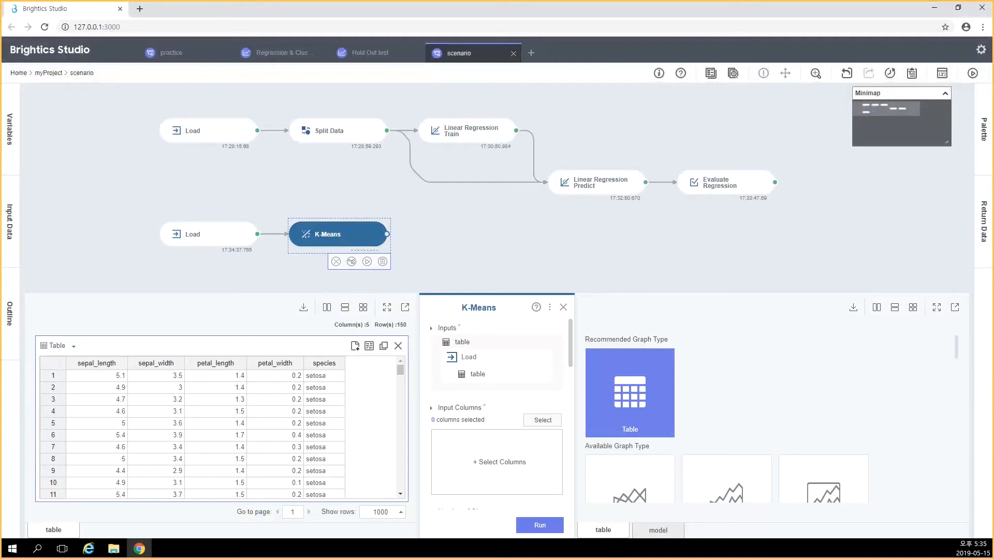
Select sepal_length and sepal_width as the input columns of K-Means
click(543, 420)
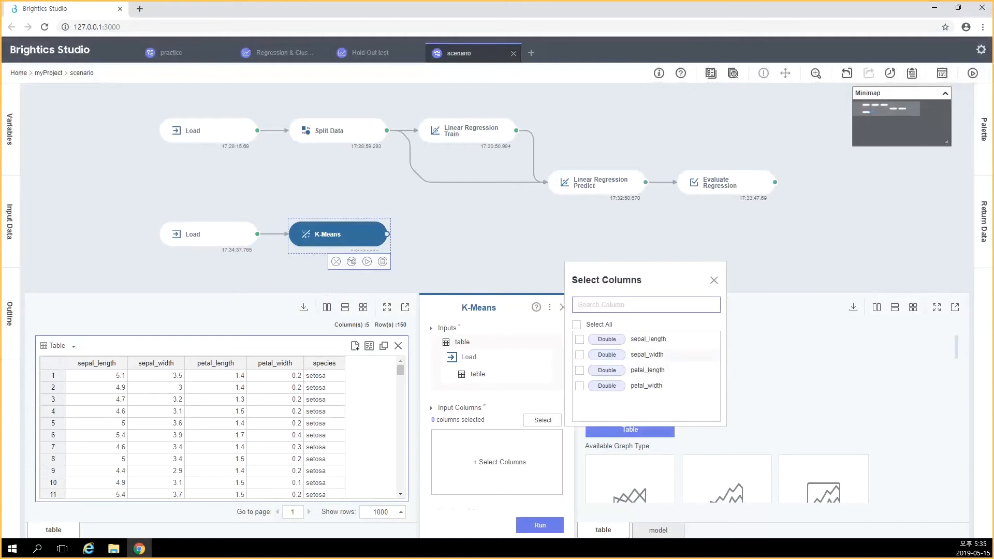
click(580, 340)
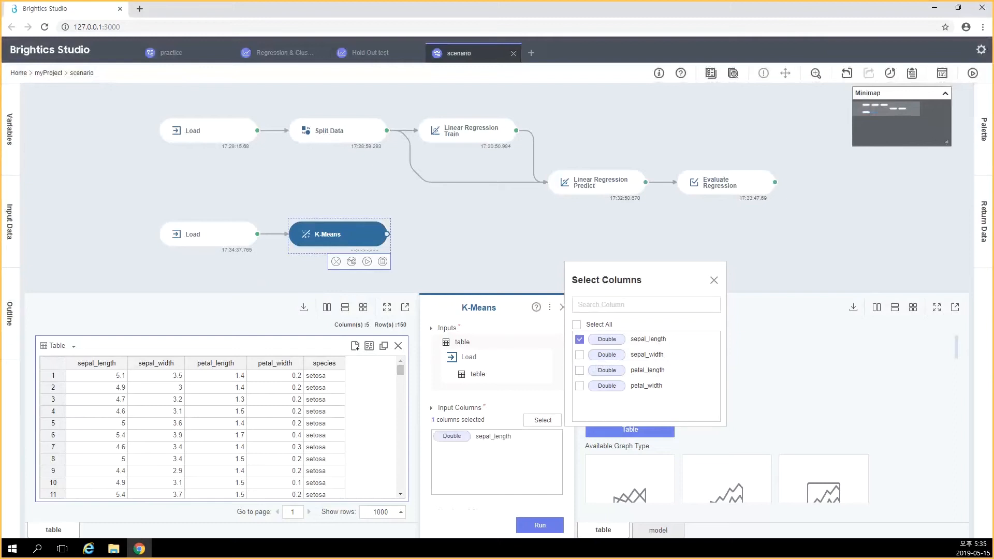
click(580, 356)
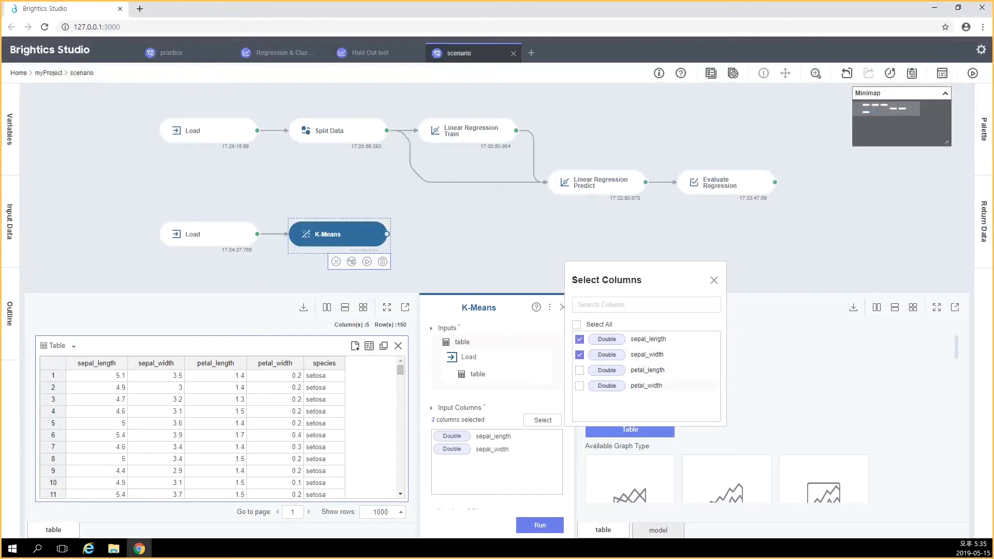
click(714, 280)
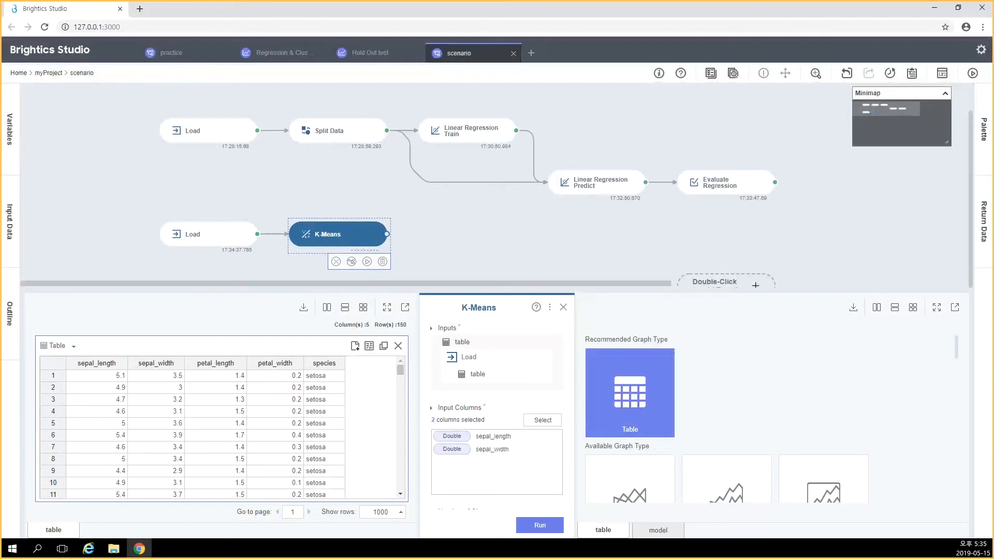
Look through the remaining K-Means parameters and set the number of clusters to 3
scroll(497, 409, down, 5)
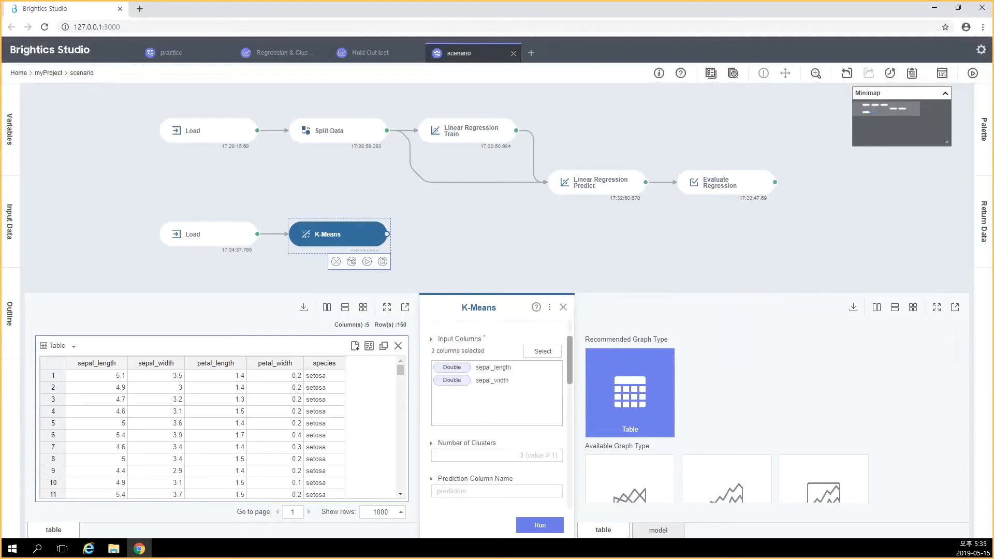
scroll(497, 414, down, 5)
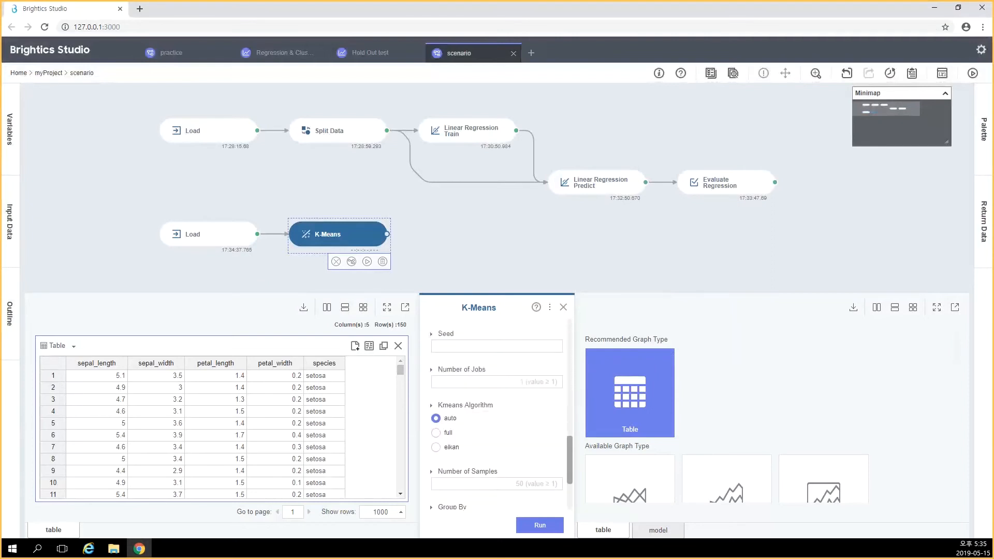
scroll(497, 414, up, 3)
scroll(498, 414, down, 3)
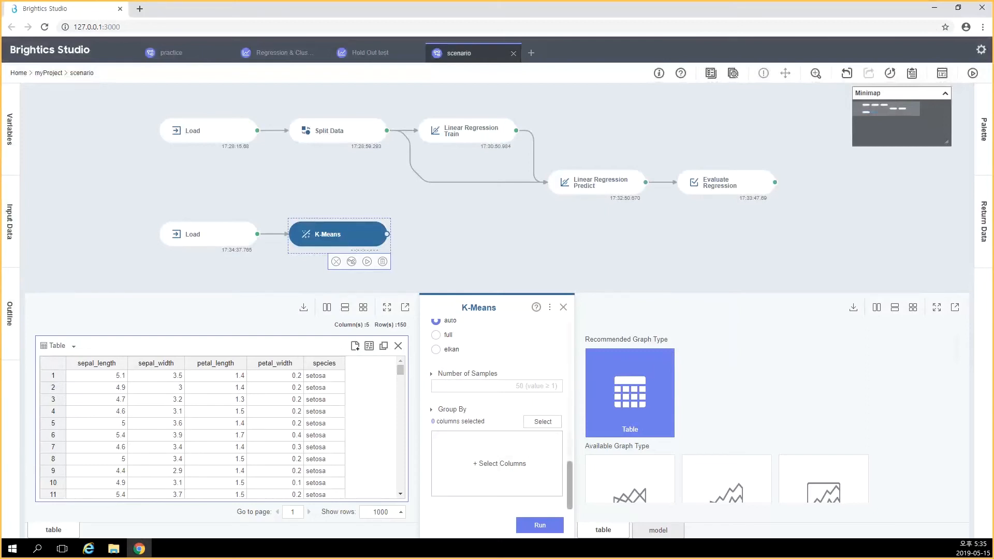
scroll(498, 414, up, 4)
scroll(498, 415, up, 4)
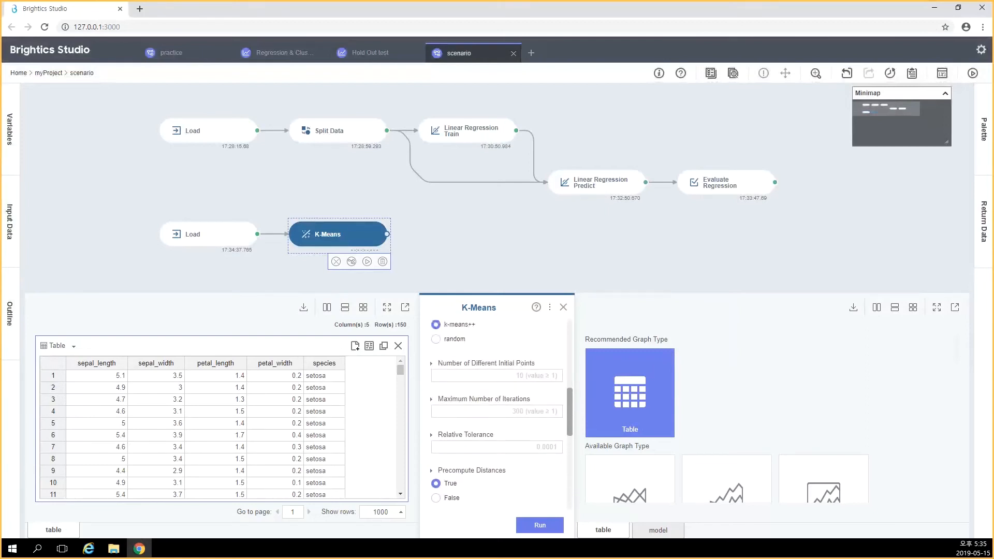
scroll(497, 414, up, 1)
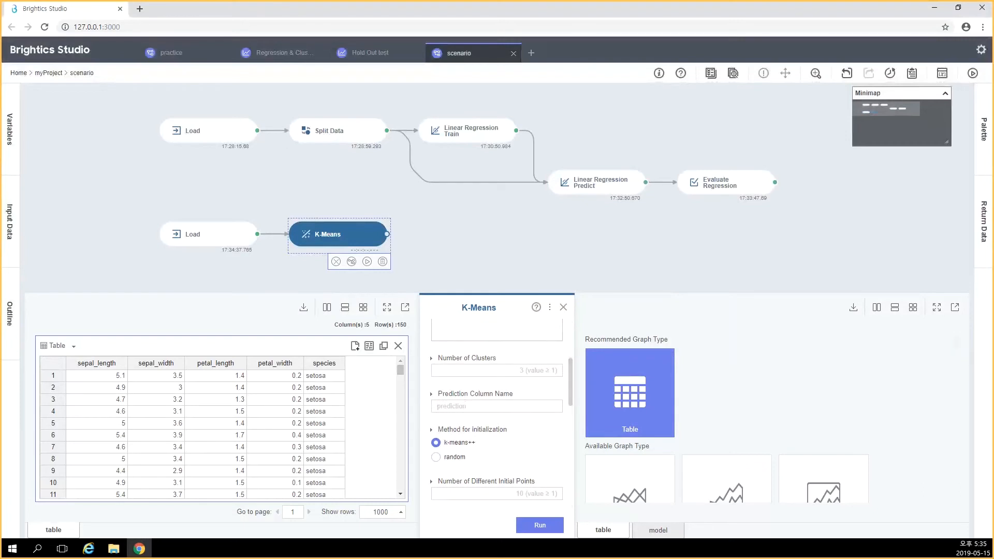
click(497, 370)
text(3)
Run K-Means and review the prediction column down to the output table's last rows
click(540, 525)
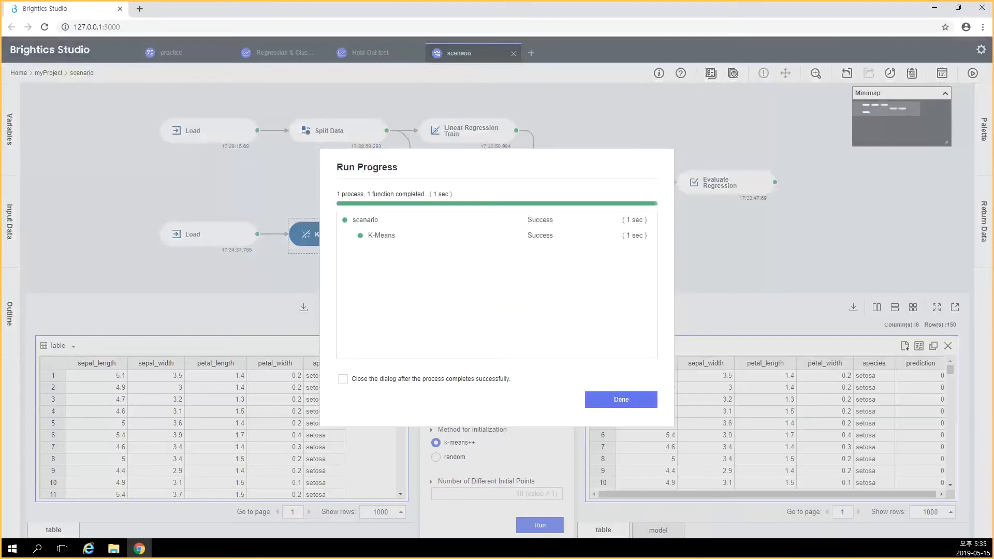
click(621, 400)
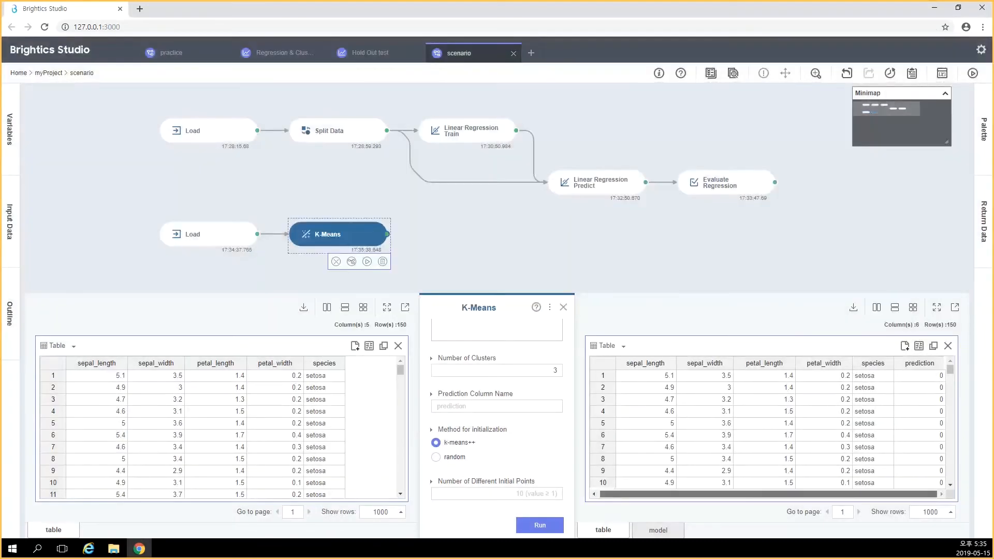
drag(950, 370, 950, 476)
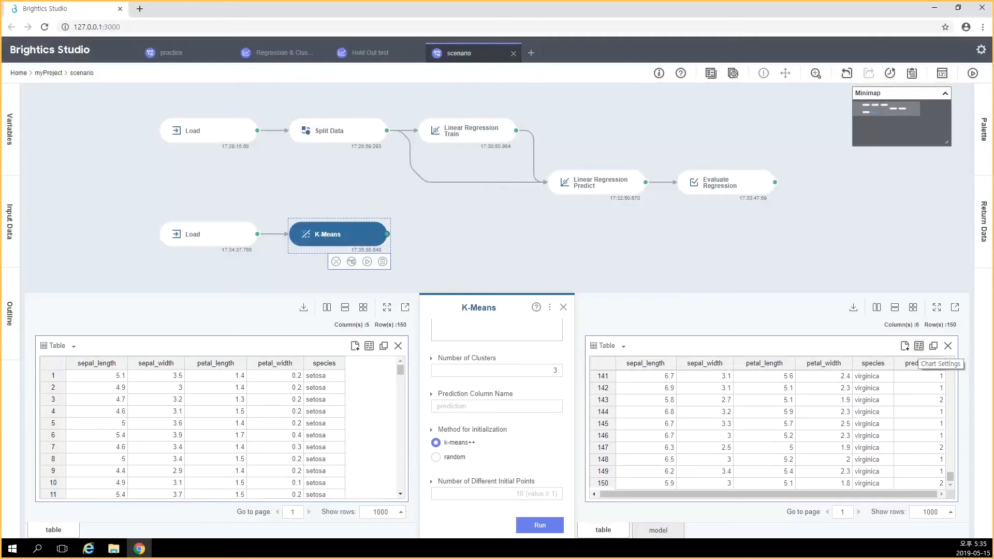
Show the K-Means output table as a scatter plot of sepal_length against sepal_width, coloured by species
click(919, 346)
click(935, 294)
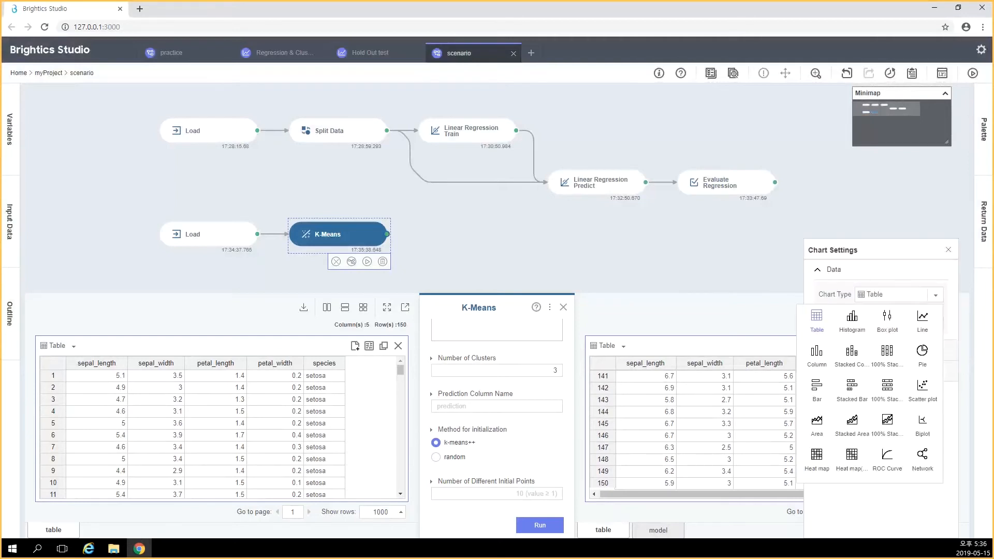
click(922, 388)
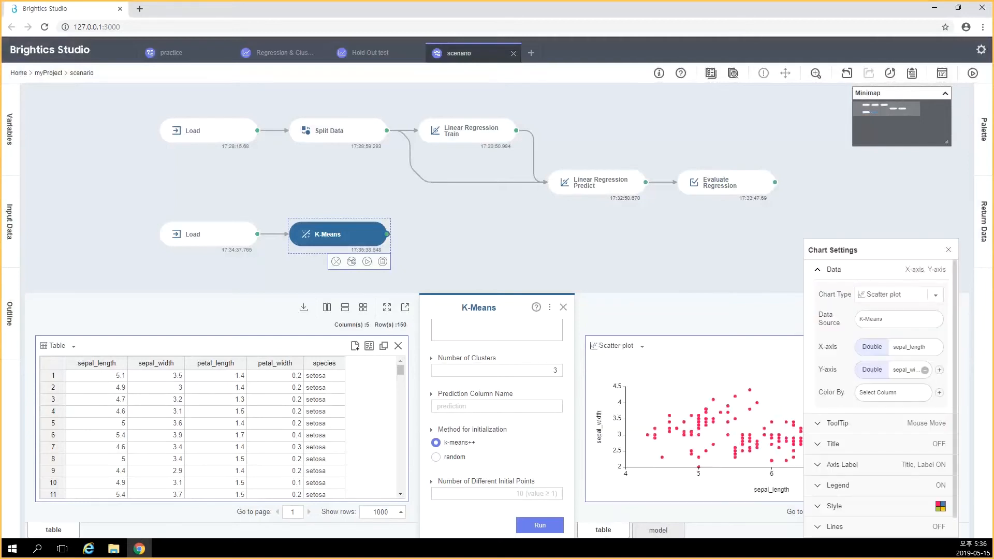
click(891, 392)
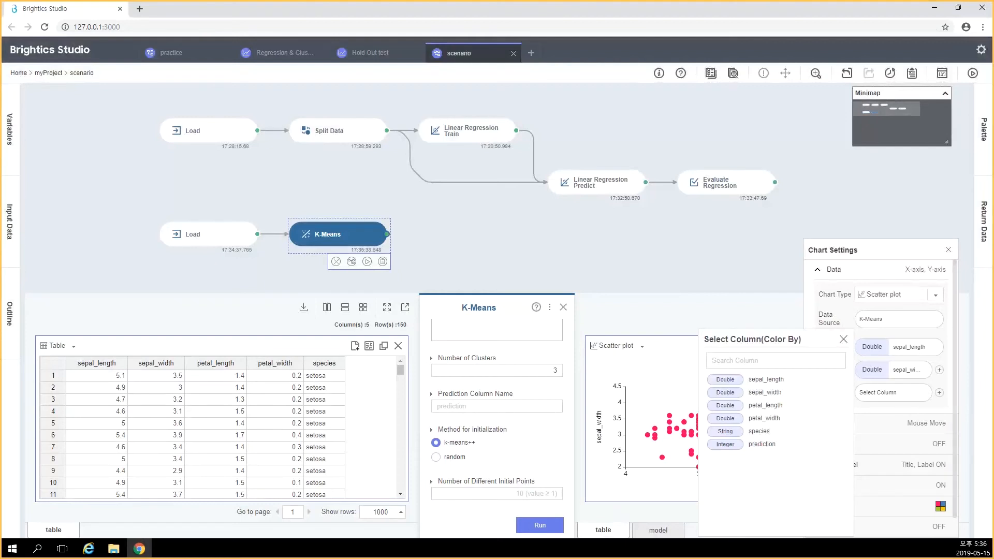
click(760, 431)
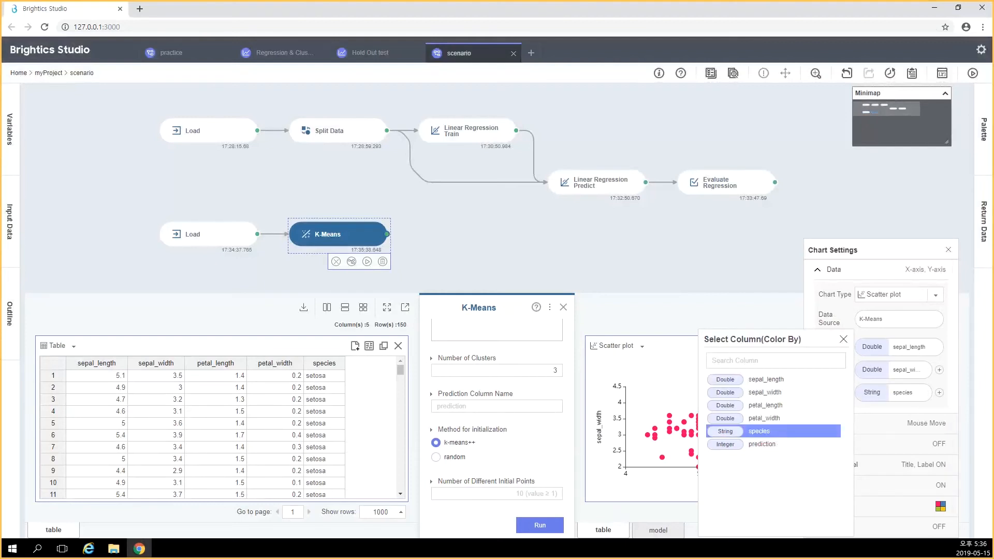
click(843, 339)
click(949, 250)
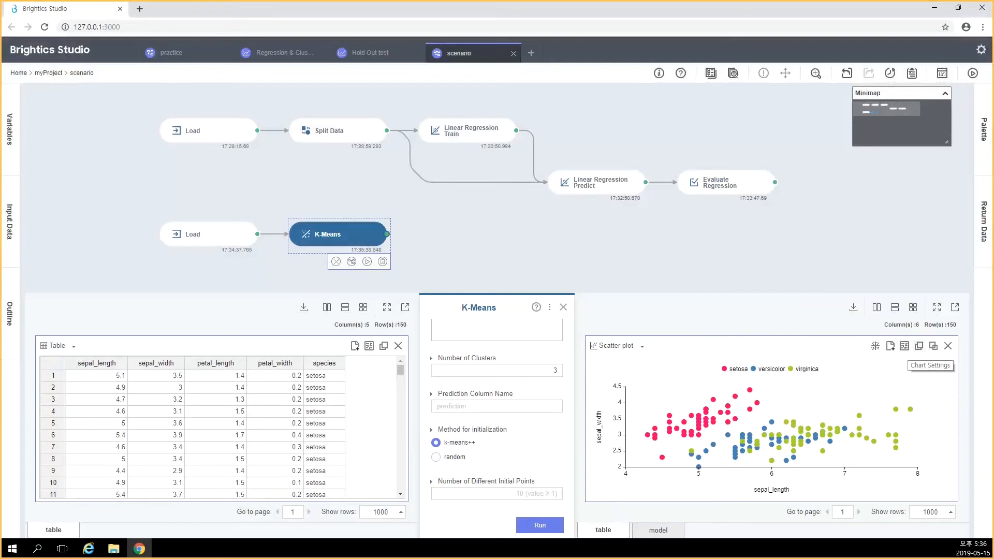
Duplicate the scatter plot and colour the copy by the prediction column
click(934, 346)
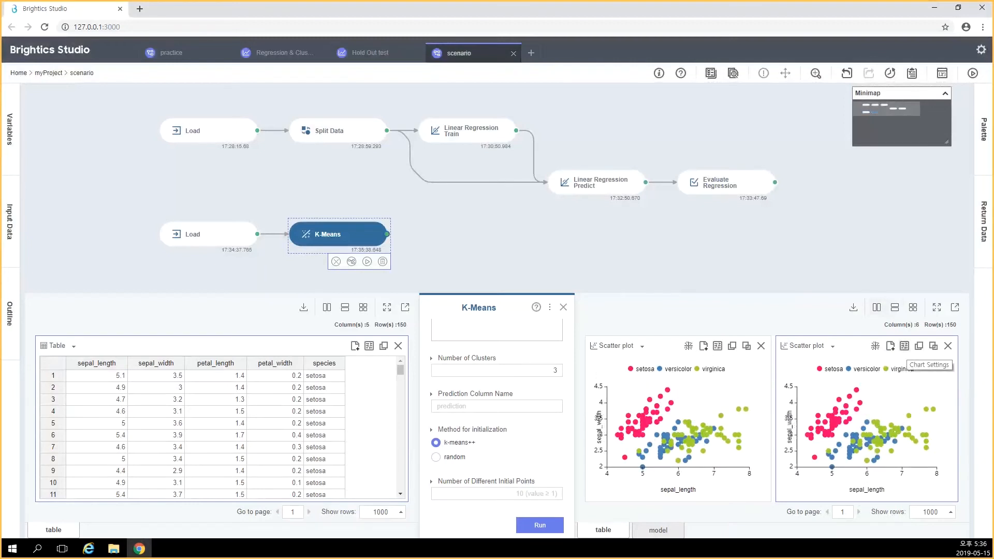
click(904, 345)
click(903, 393)
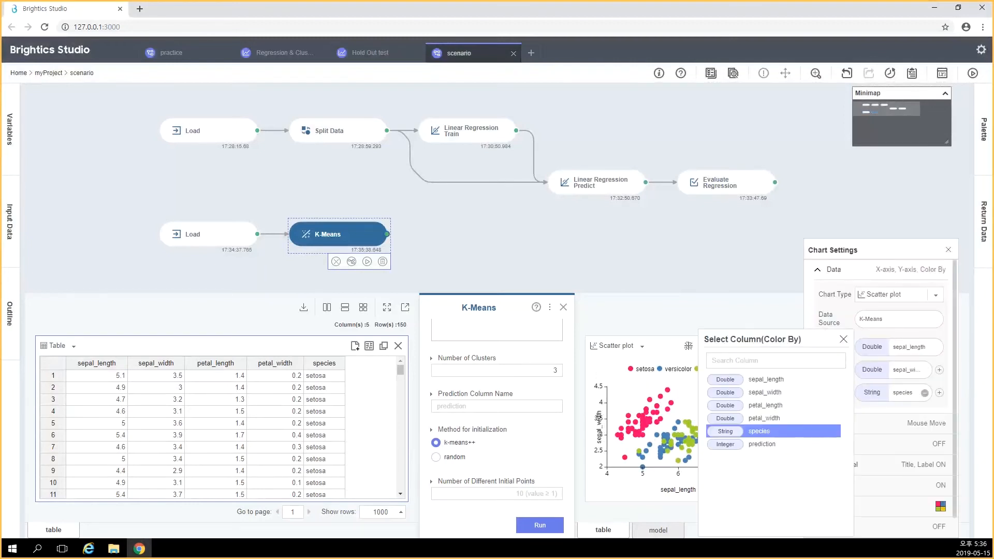
click(773, 445)
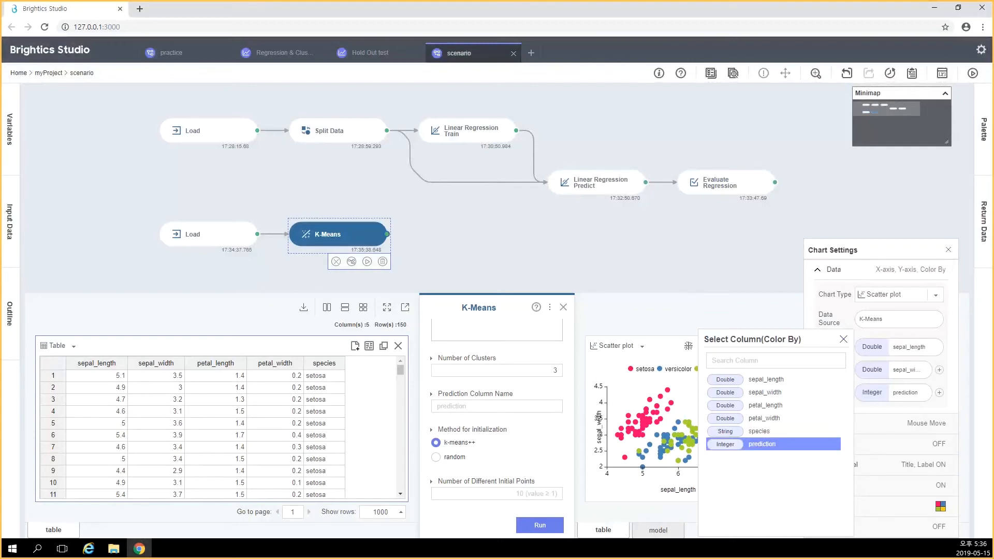
click(844, 339)
click(948, 249)
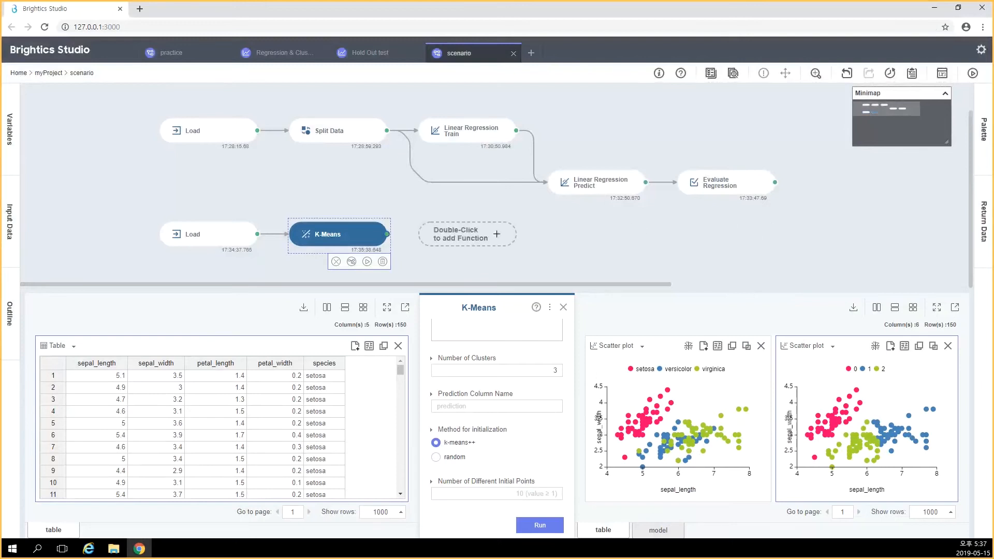
Add an Evaluate Classification function after K-Means, finding it with the keyword "eval"
double_click(496, 234)
text(eval)
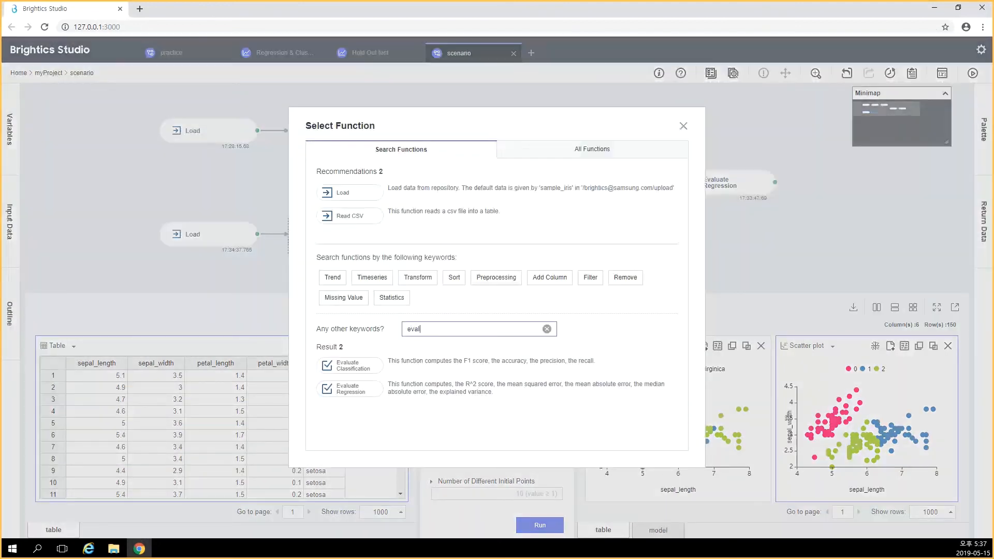
click(350, 365)
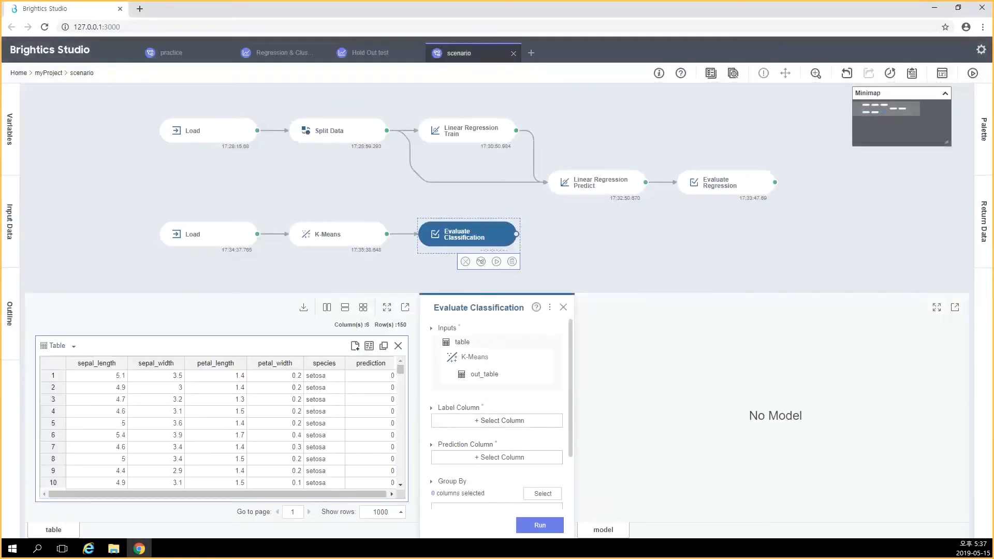
Set the Evaluate Classification label column to species and its prediction column to prediction
click(498, 421)
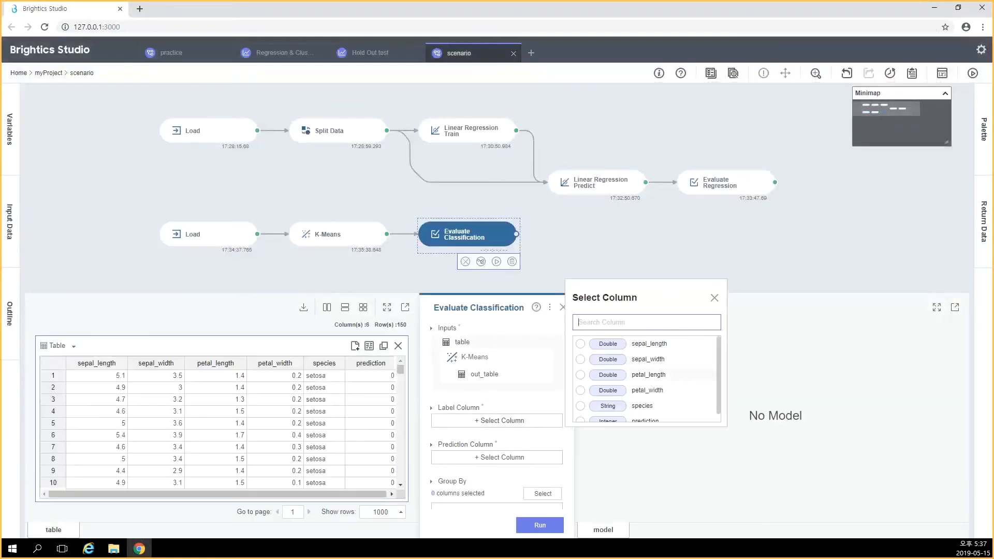
click(580, 406)
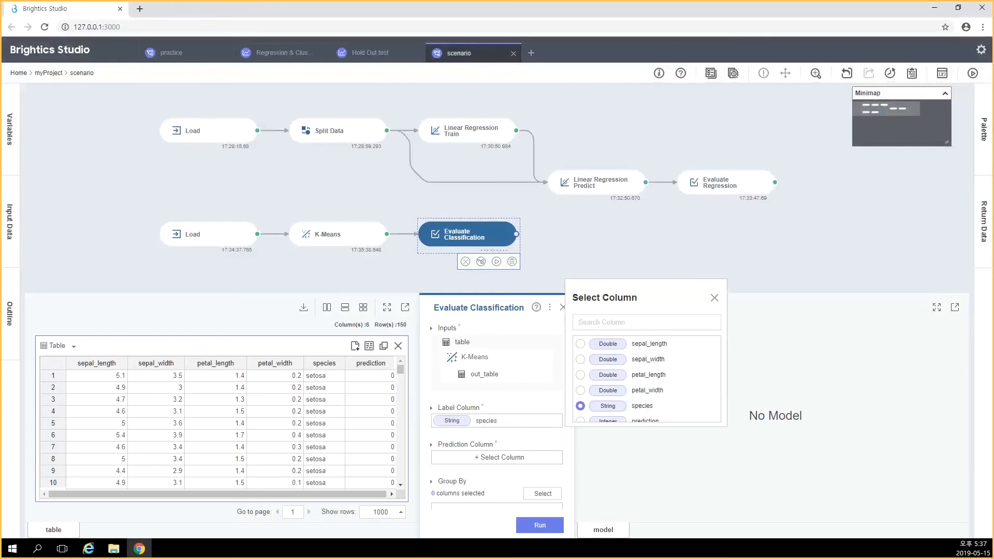
scroll(498, 409, down, 1)
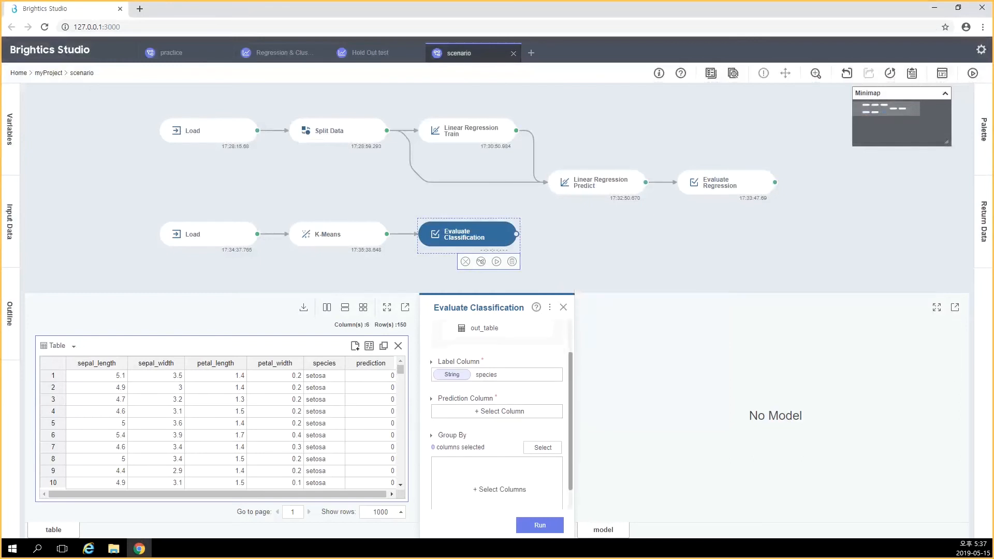
click(497, 411)
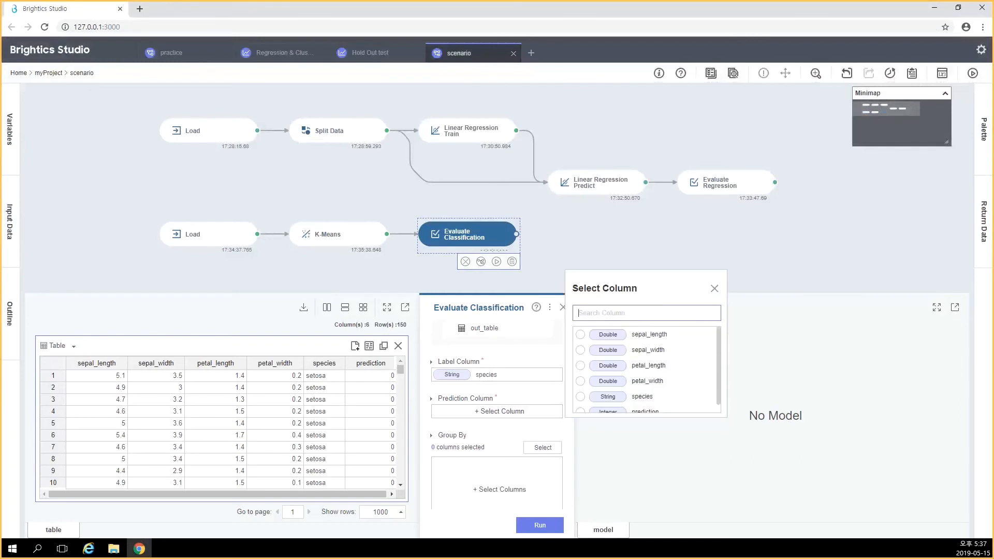
scroll(647, 372, down, 1)
click(580, 404)
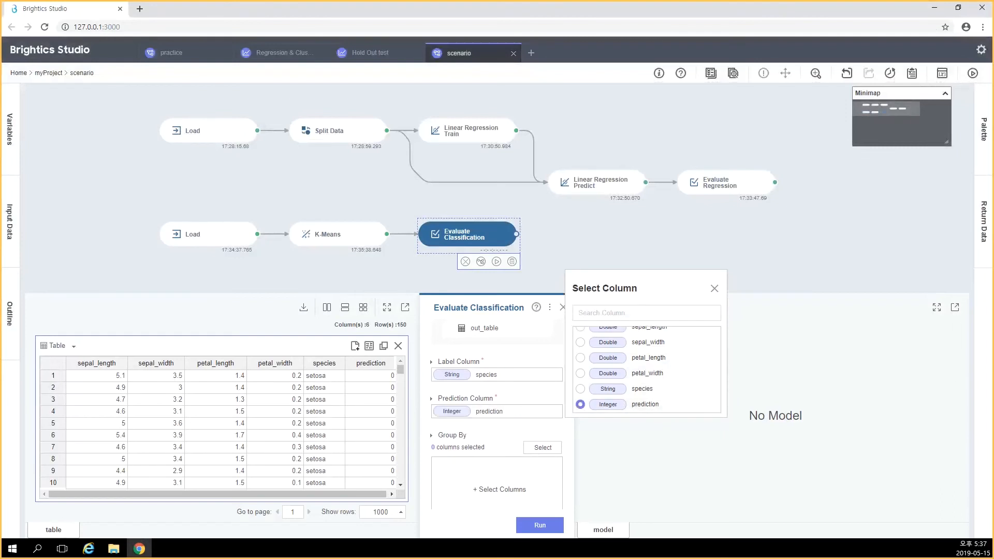
click(510, 436)
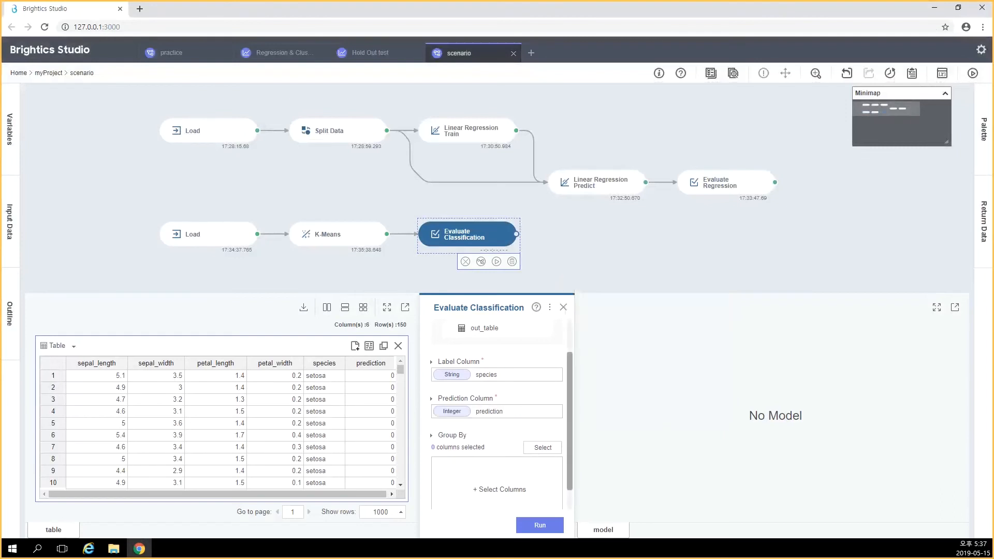
Try to run Evaluate Classification and close the run progress dialog
scroll(497, 456, down, 1)
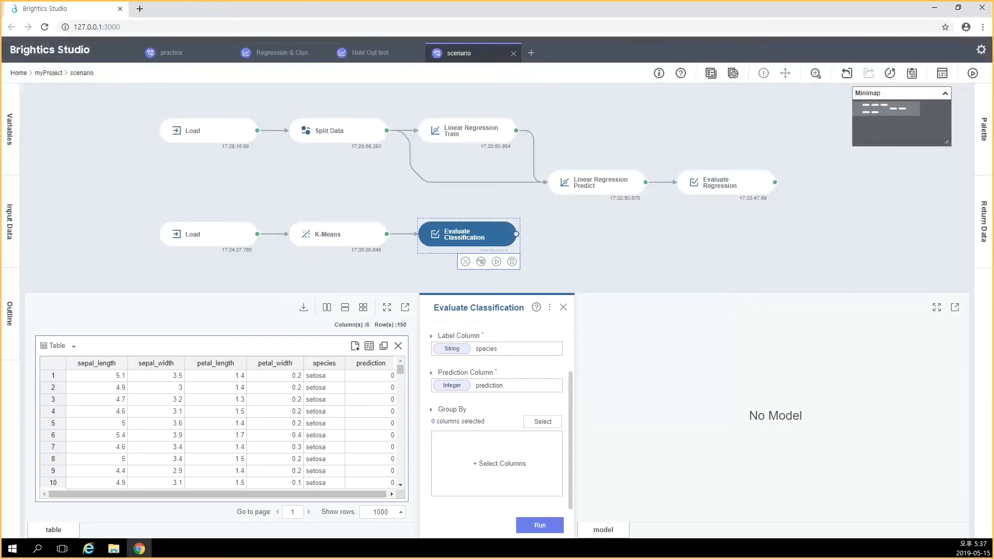
click(540, 526)
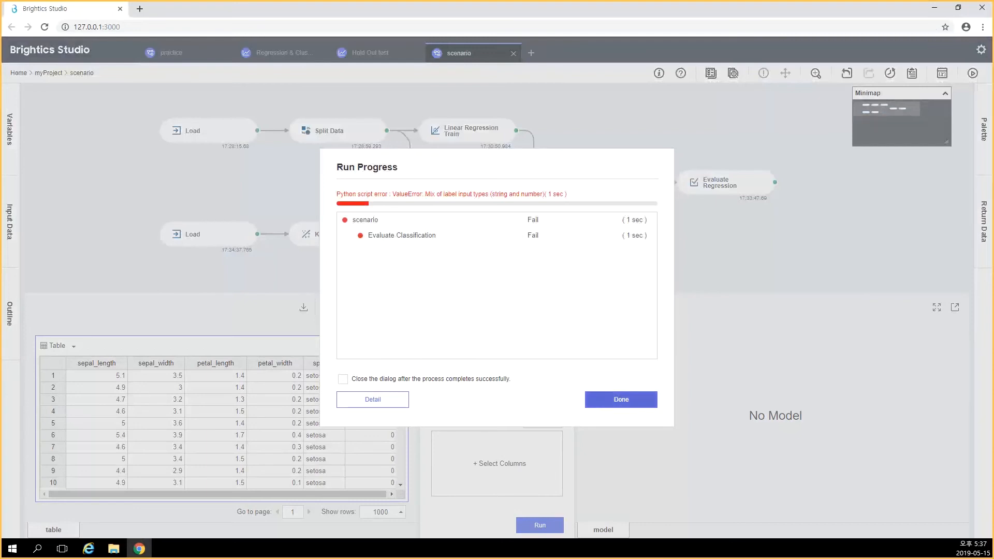
click(621, 400)
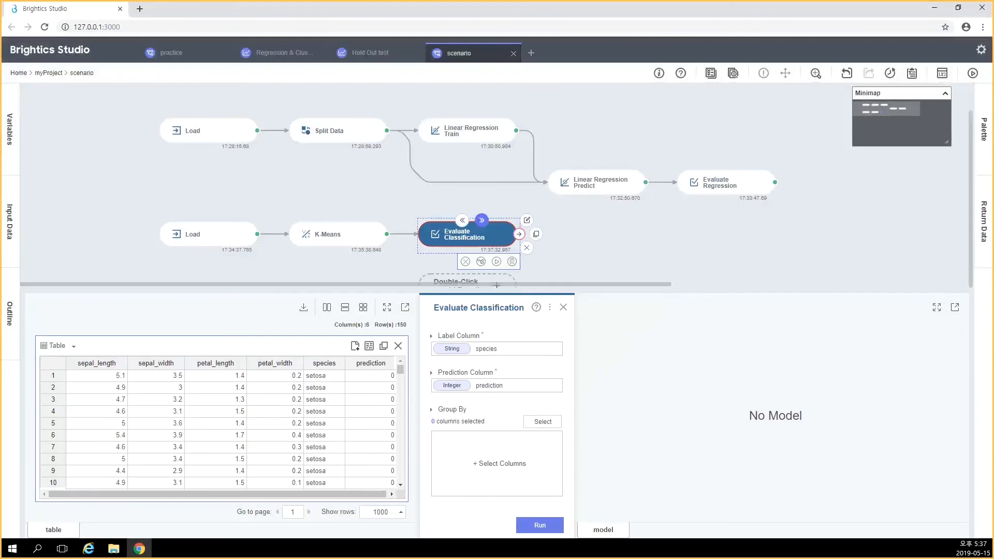
Insert an Add Column function between K-Means and Evaluate Classification, removing their direct connection and finding the function with the keyword "add col"
click(481, 221)
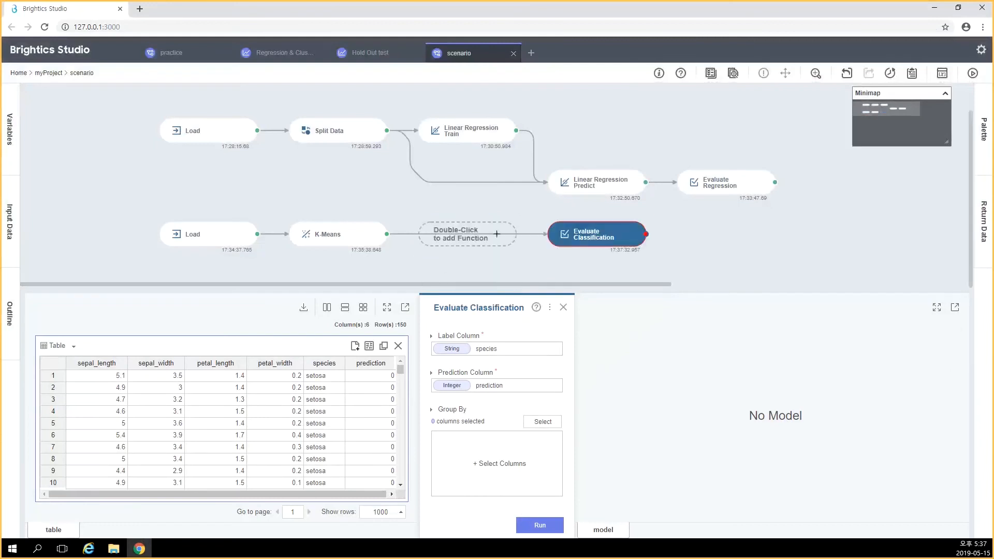
click(481, 234)
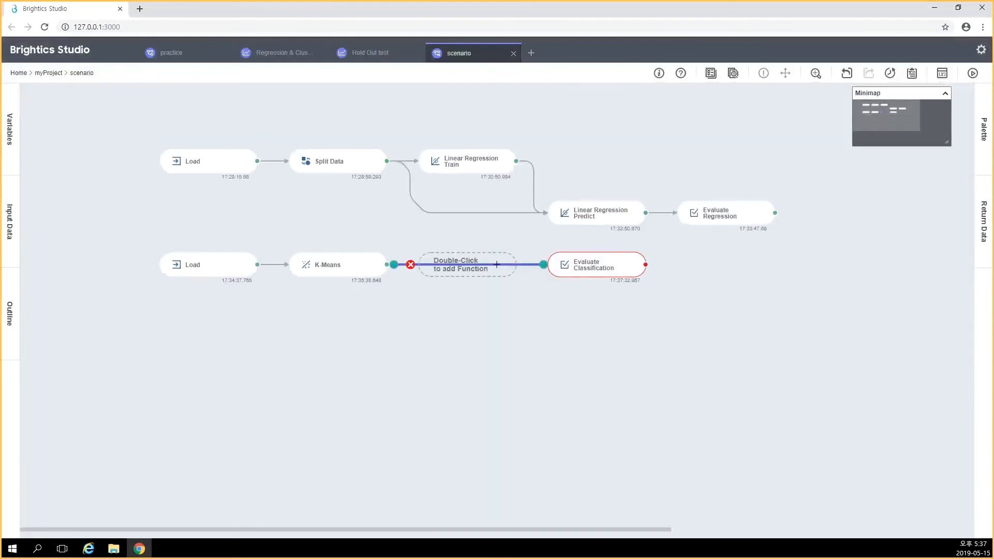
click(410, 265)
double_click(497, 265)
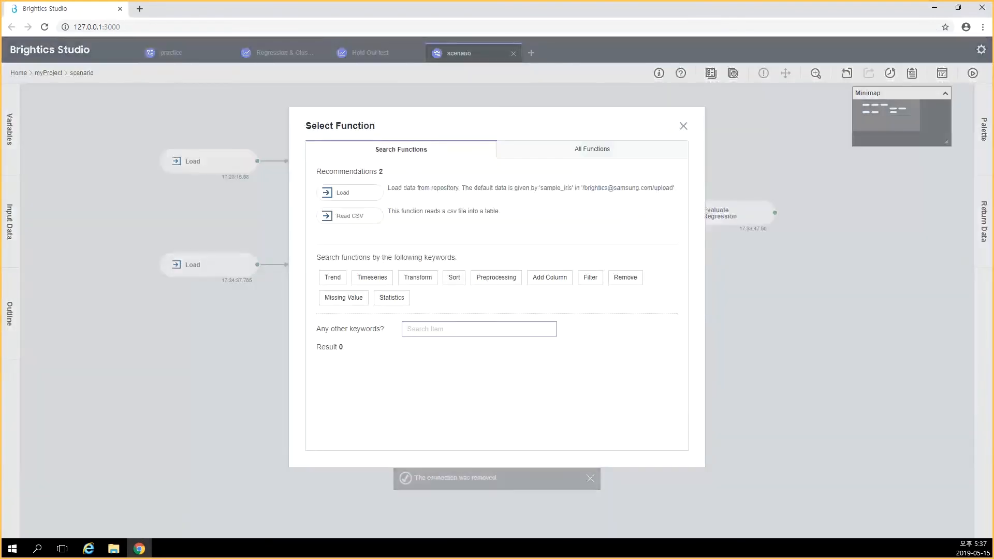
text(add c)
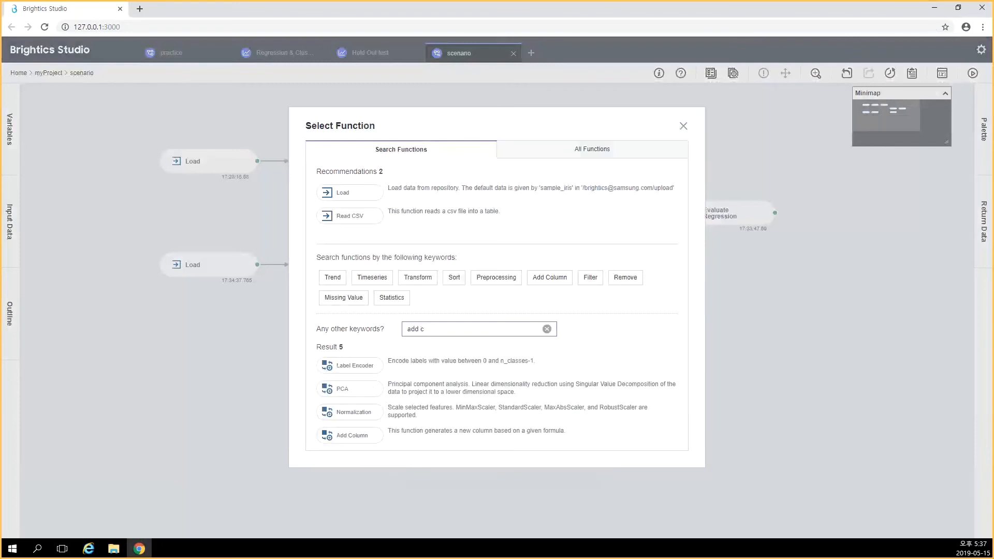
text(ol)
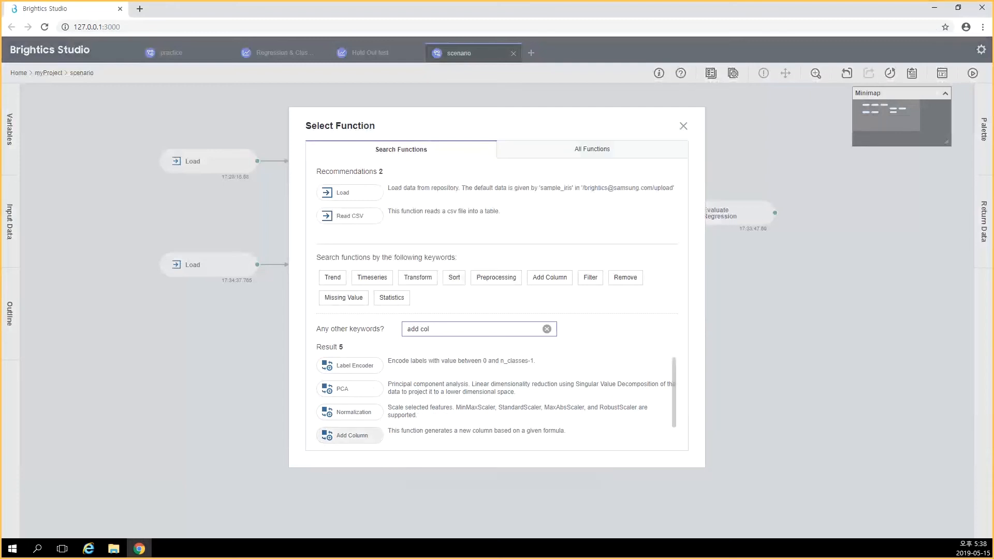
click(352, 436)
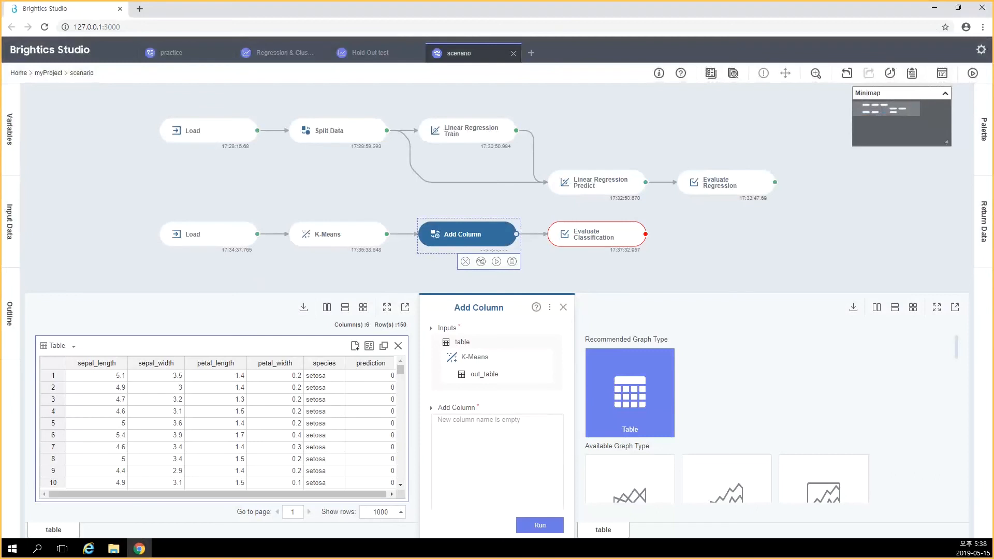
Check the predictions in the input table, then start a new string column named Pred in Add Column
scroll(218, 429, down, 15)
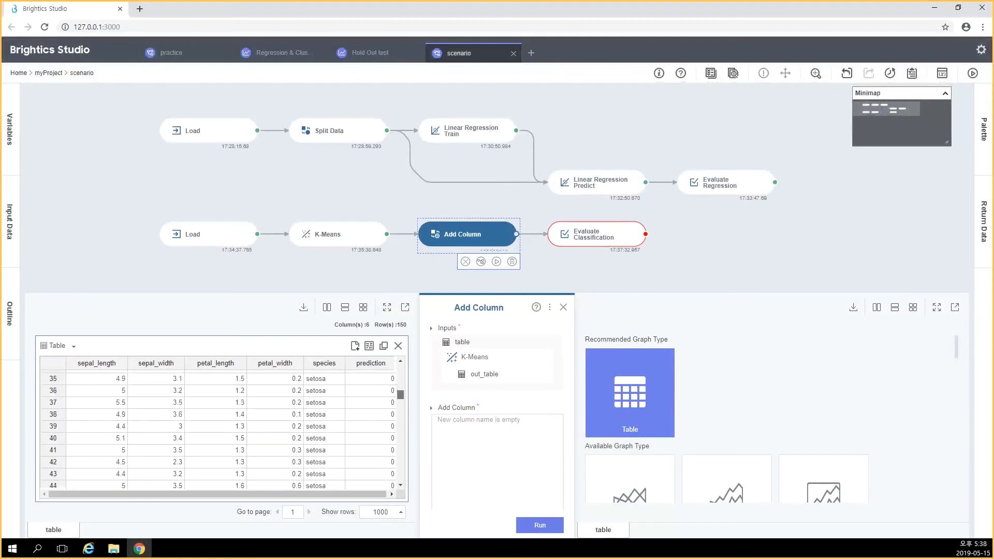
scroll(218, 429, down, 5)
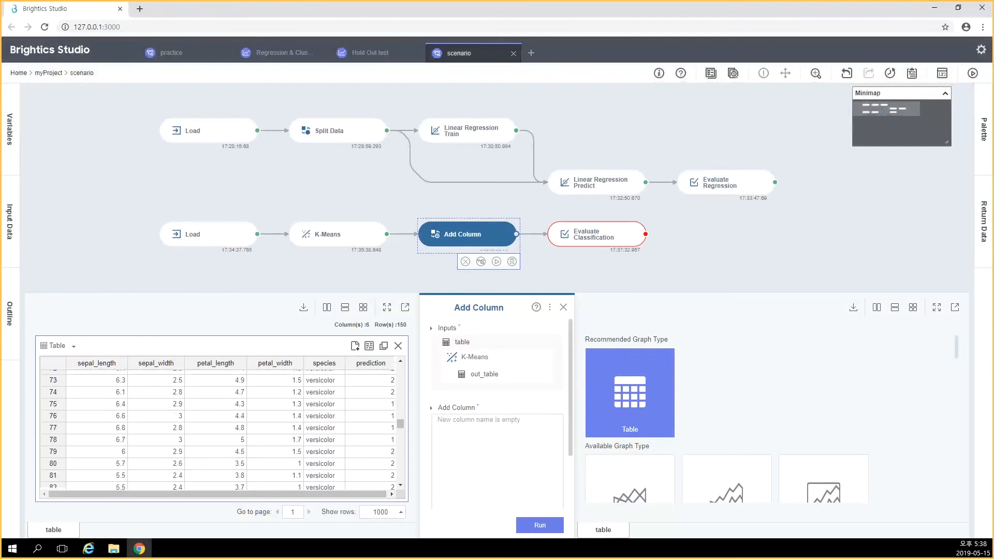
click(497, 449)
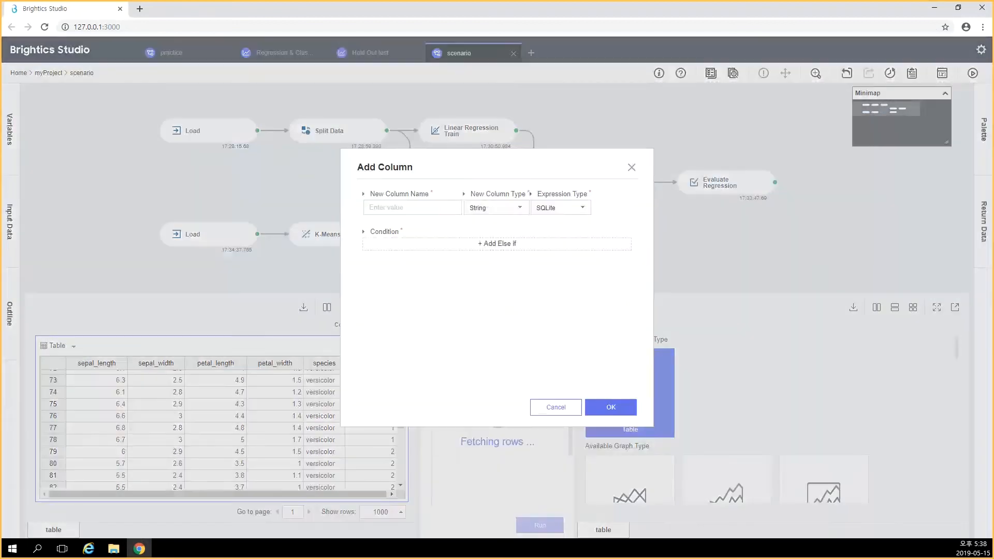
drag(487, 166, 570, 175)
click(505, 216)
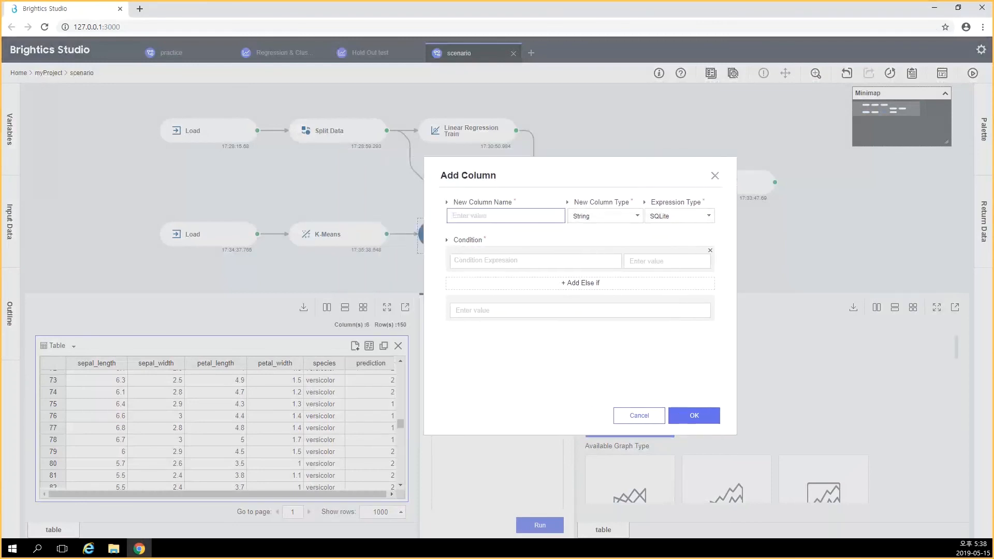
text(Pred)
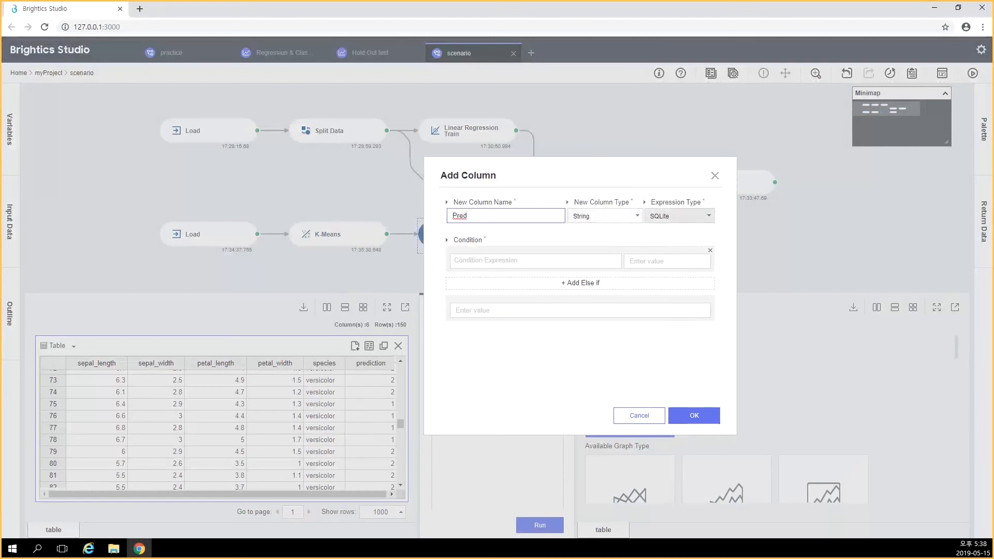
Set the Pred column's first condition to predicition==0 with the value setosa
click(535, 261)
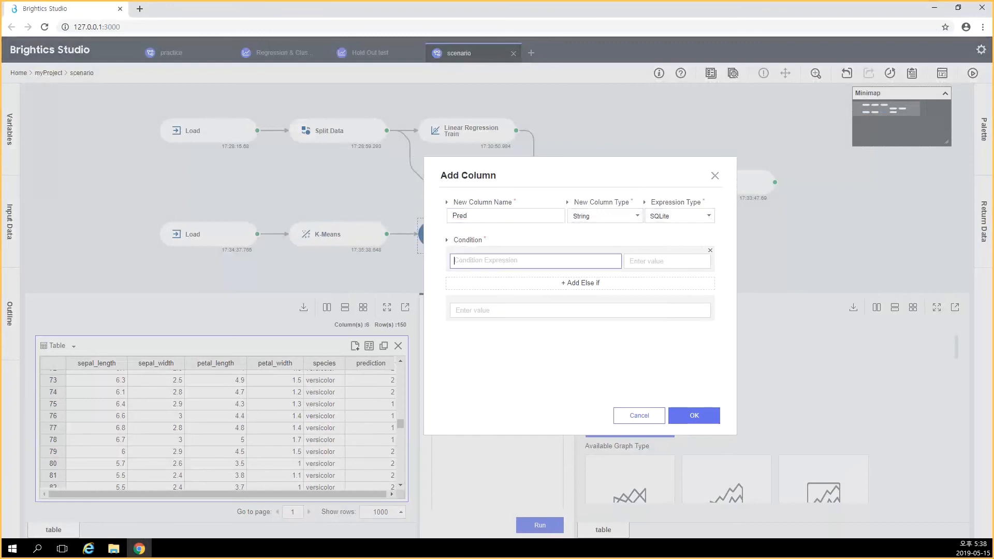
text(predic)
text(itno)
key(BackSpace)
key(BackSpace)
text(ion==0)
key(Tab)
text(set)
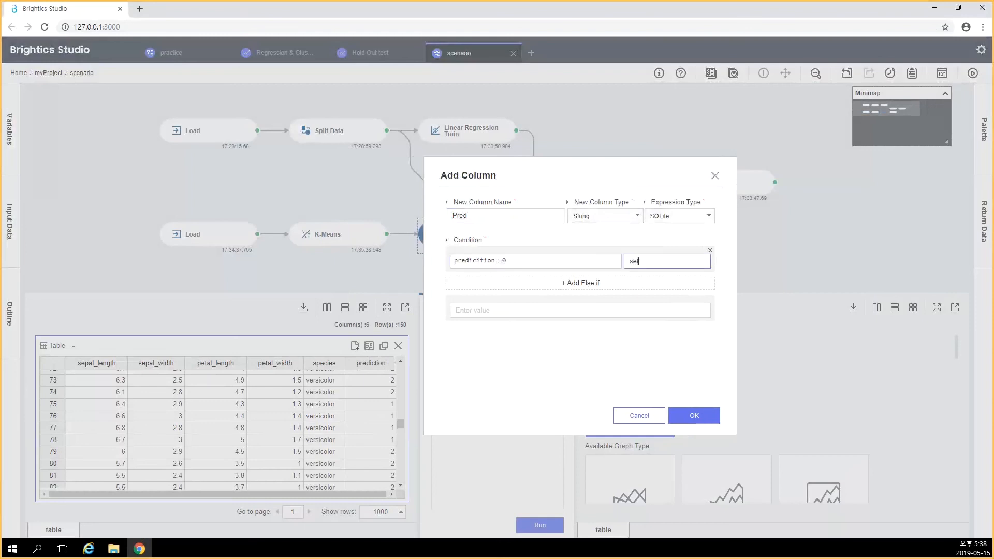
text(osa)
Add an else-if condition prediction==2 to the Pred column with the value versicolor
click(581, 283)
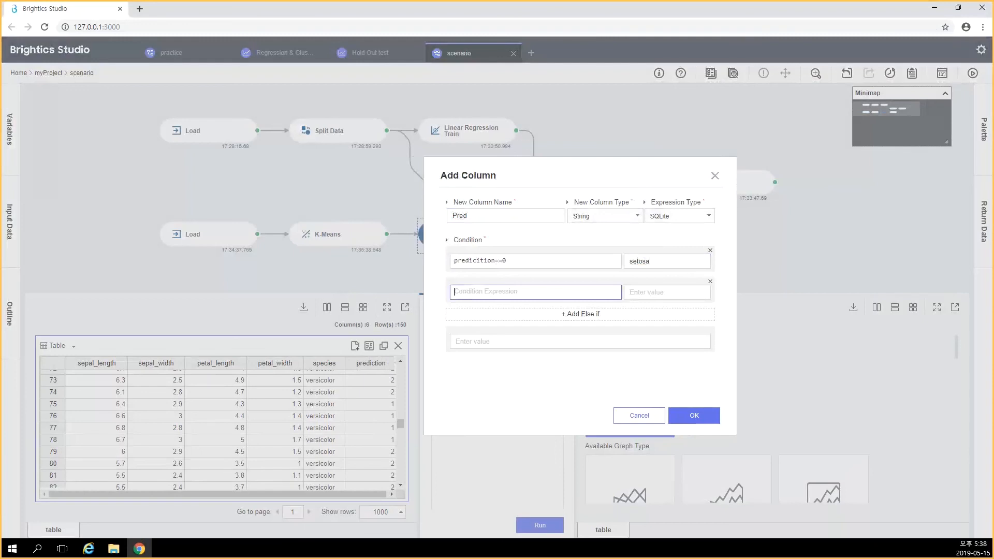
text(prediction==1)
key(BackSpace)
text(2)
key(Tab)
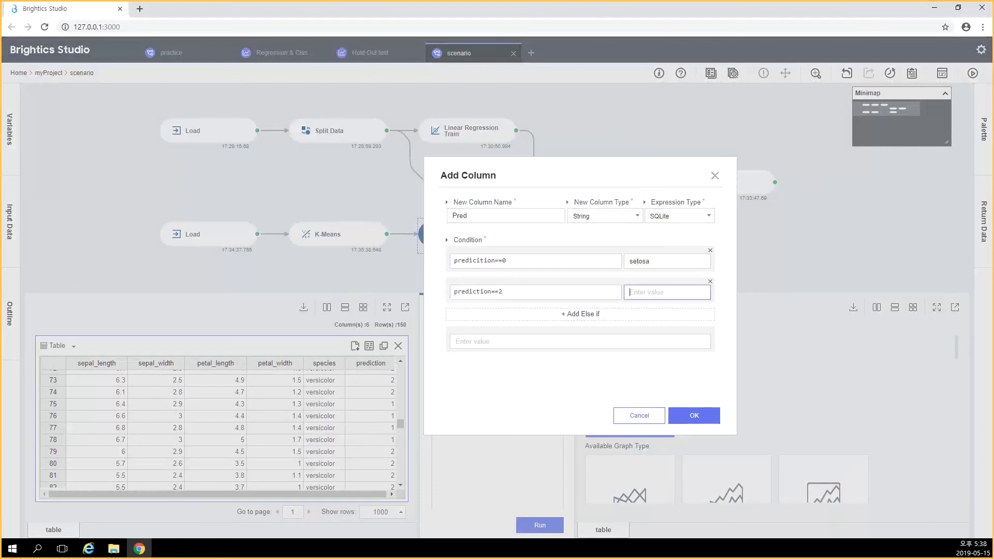
text(versicolor)
Set the Pred column's fallback value to virginica and confirm the Add Column settings
click(456, 342)
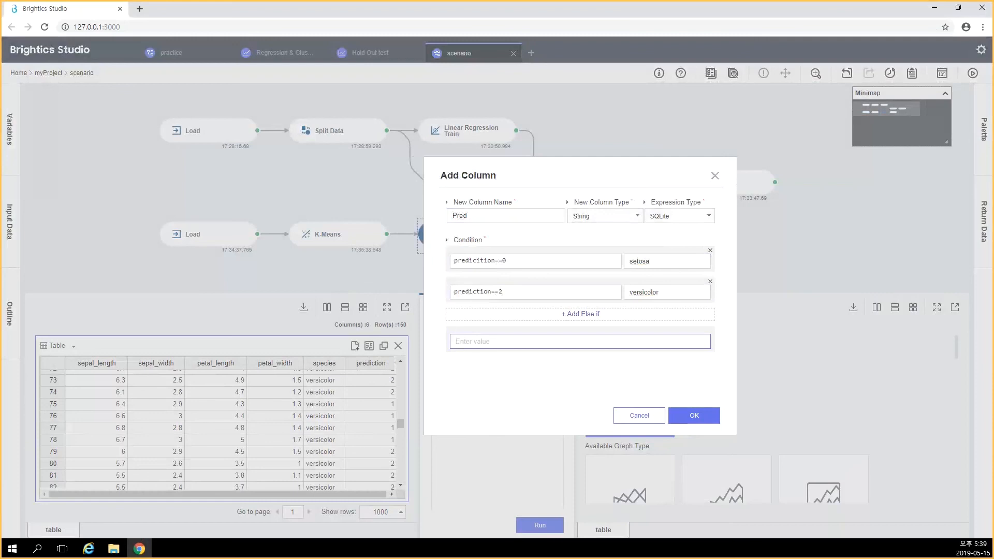
text(virginica)
click(694, 416)
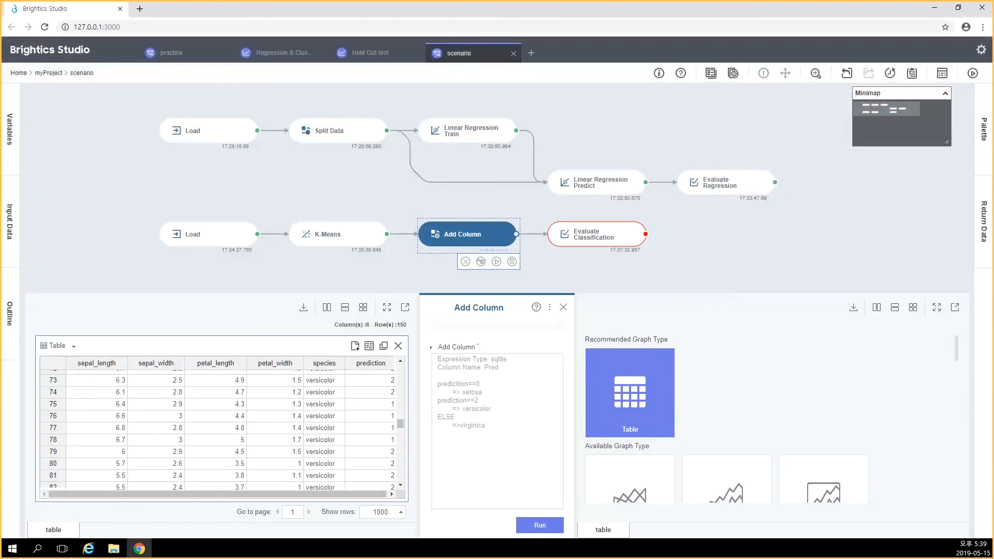
Try to run the Add Column function and close the run progress dialog
mouse_move(400, 424)
mouse_down()
mouse_move(400, 476)
mouse_move(400, 425)
mouse_up()
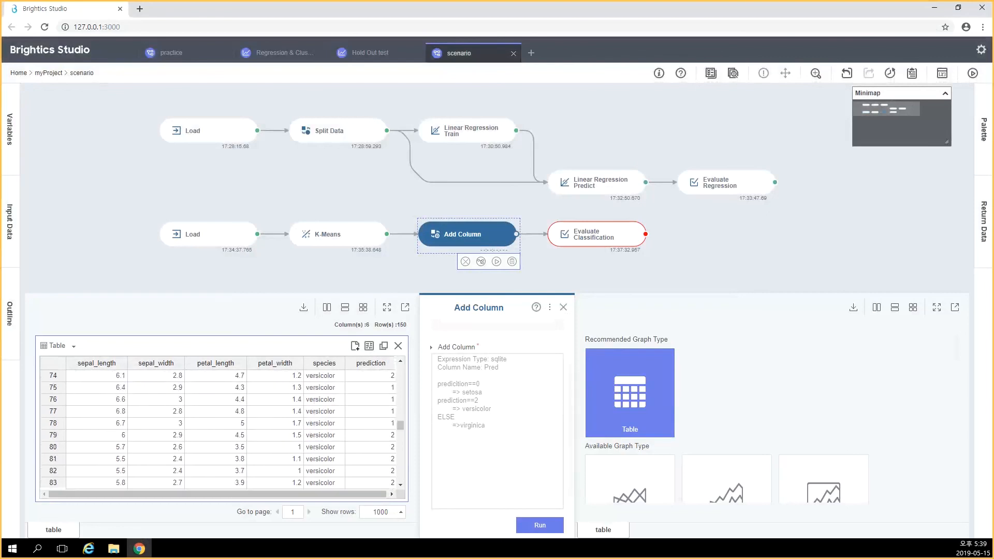
click(540, 526)
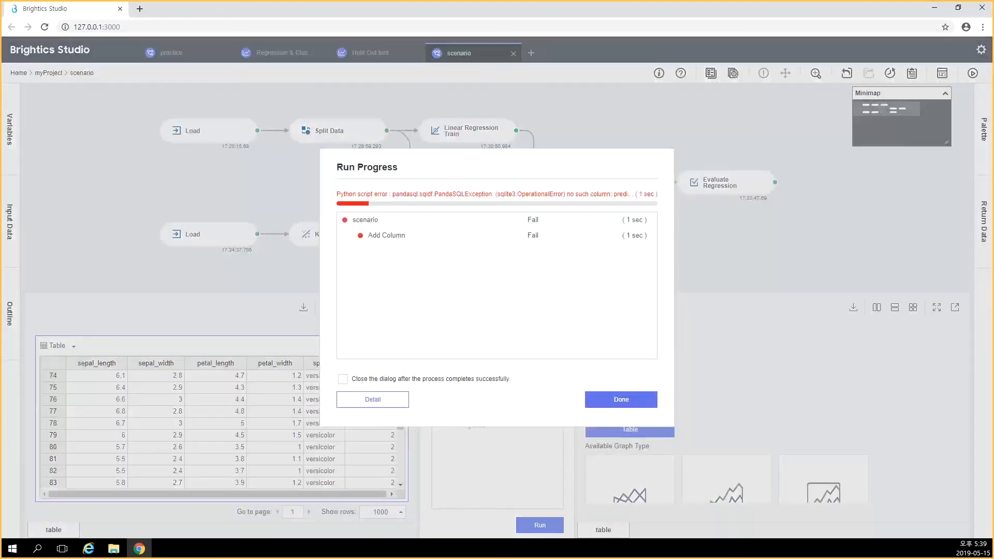
click(621, 399)
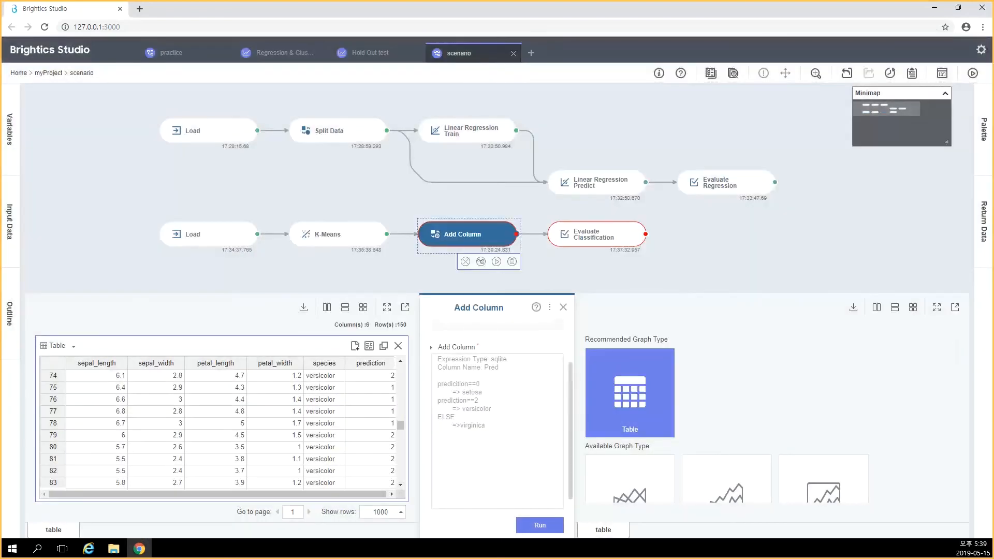
Review the Pred column's conditions without editing them and try running Add Column again
click(497, 414)
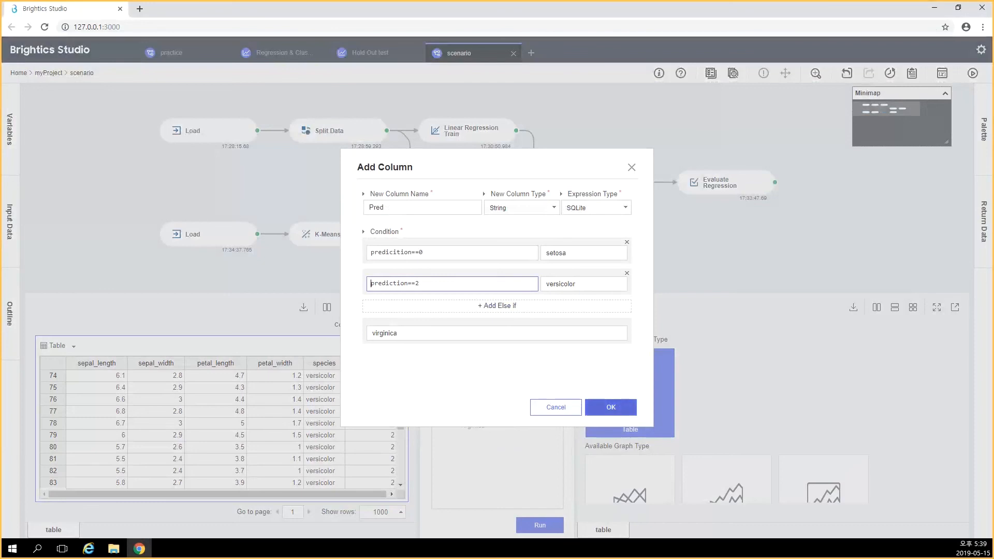
click(611, 408)
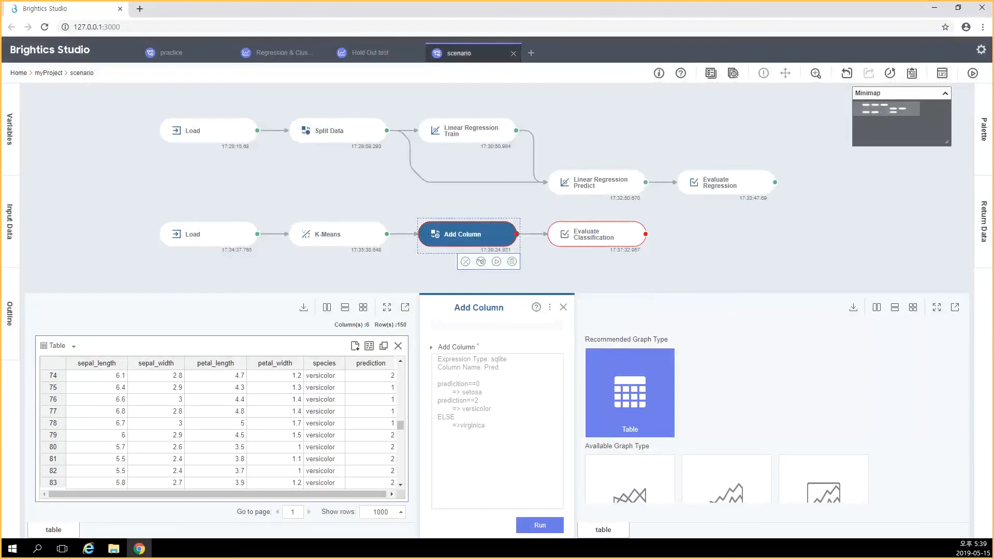
click(539, 525)
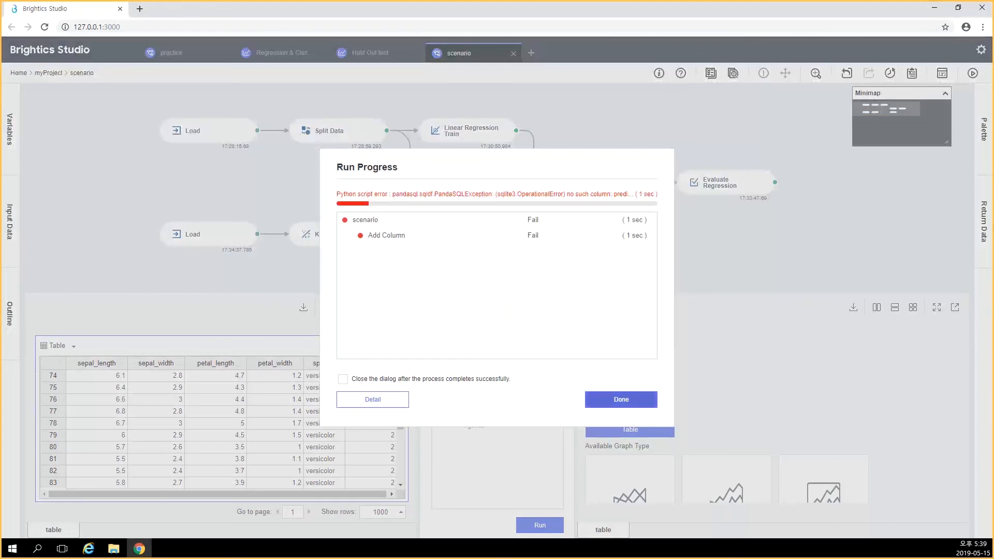
click(621, 399)
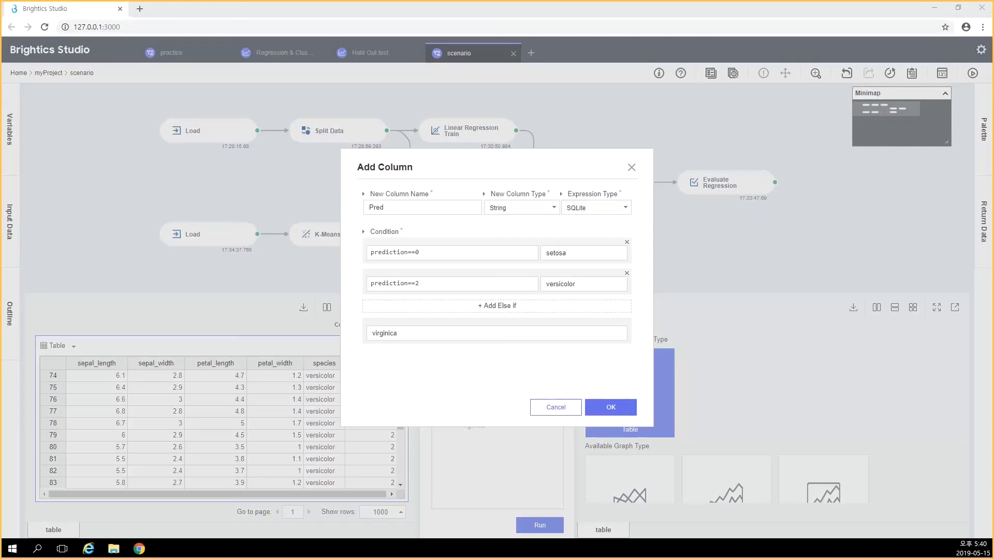
Correct the Pred column's first condition to prediction==0 and run Add Column
click(611, 407)
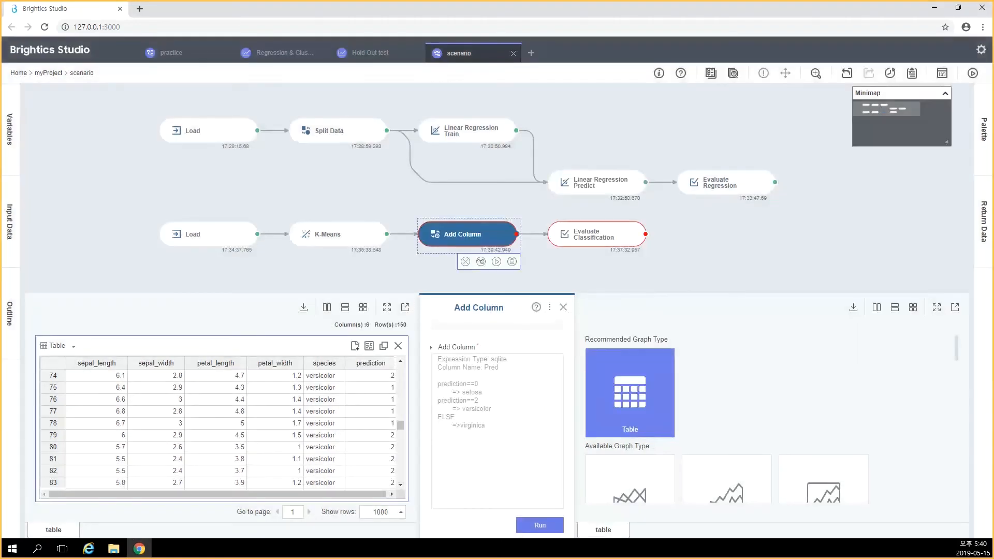
click(540, 525)
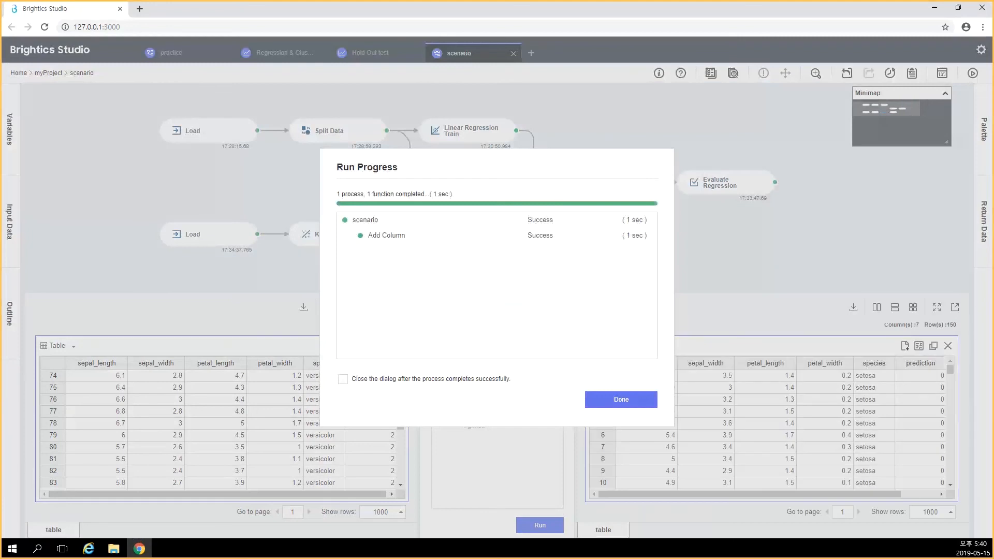
click(622, 399)
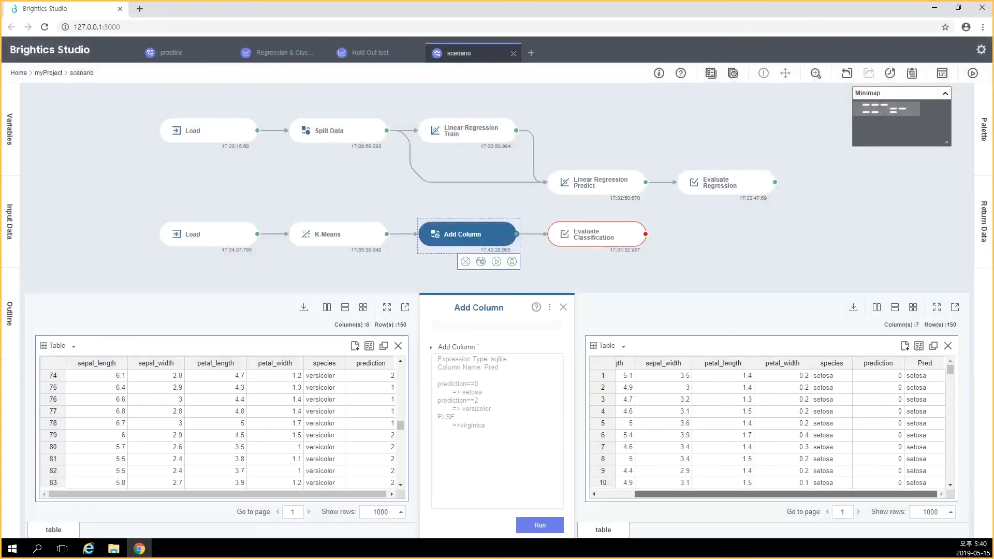
mouse_move(950, 369)
mouse_down()
mouse_move(950, 459)
mouse_move(950, 370)
mouse_up()
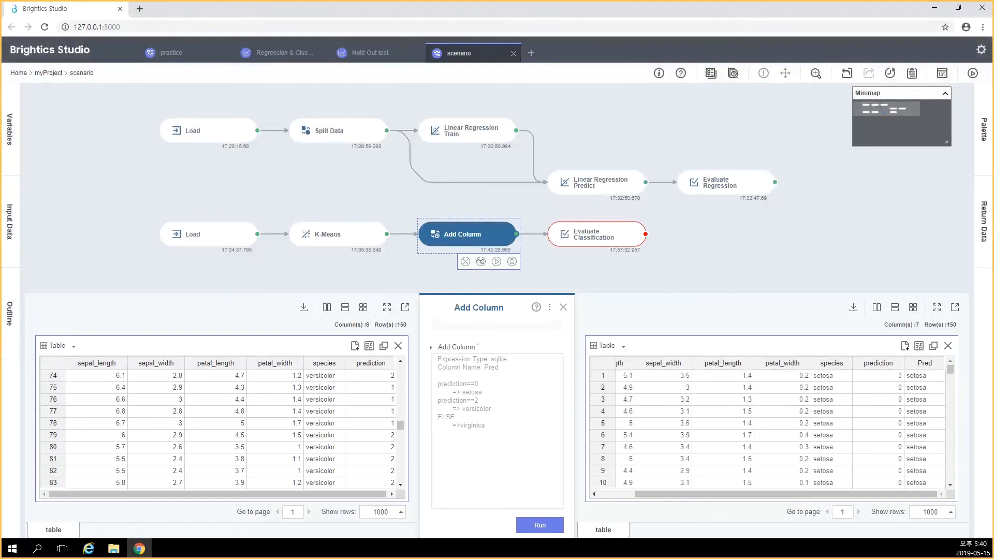
Set Evaluate Classification's prediction column to Pred and run the function
click(591, 234)
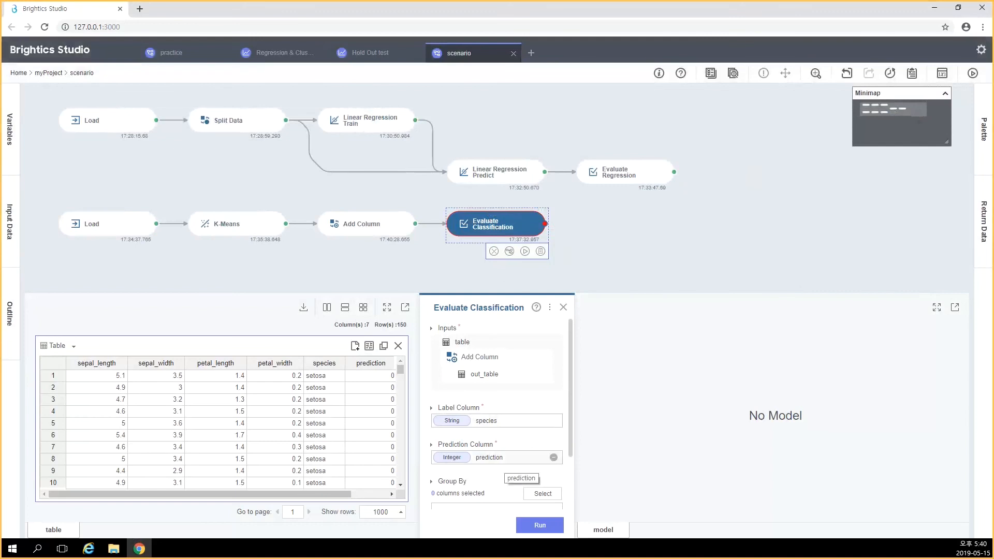
click(513, 457)
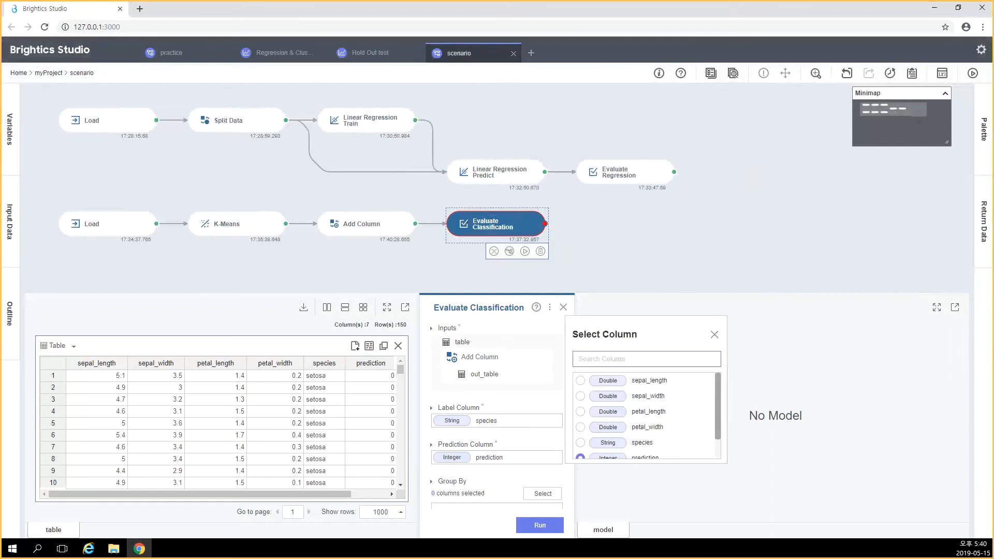
drag(717, 409, 718, 428)
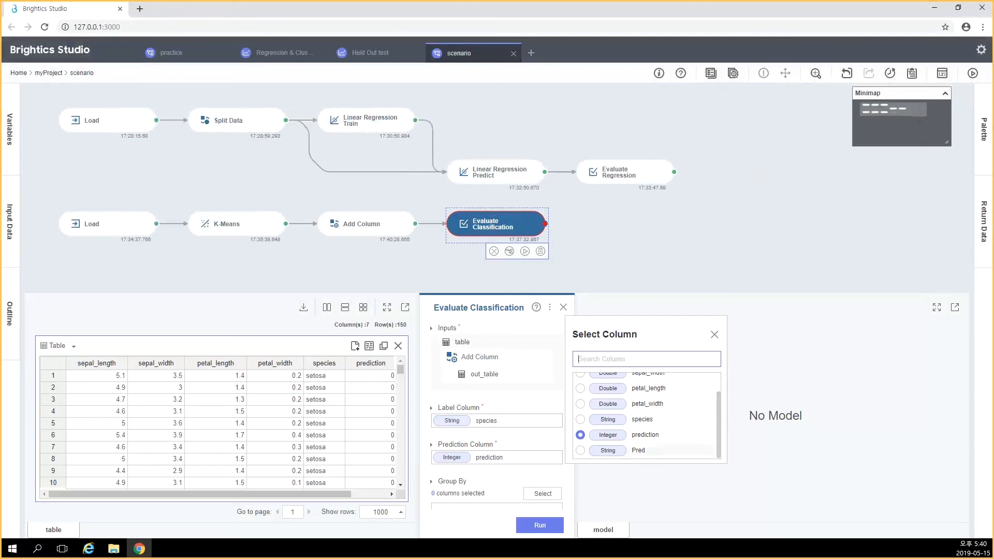
click(580, 451)
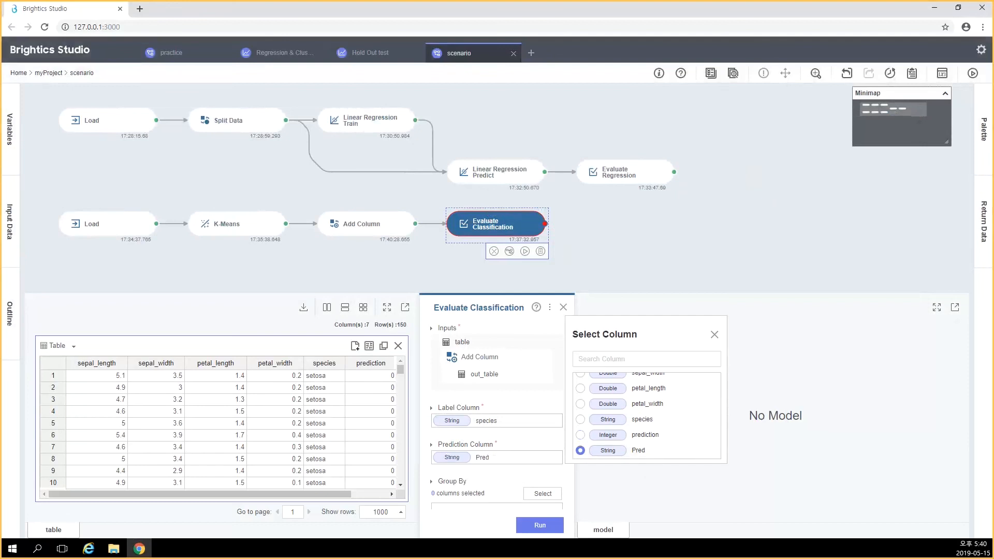
click(540, 525)
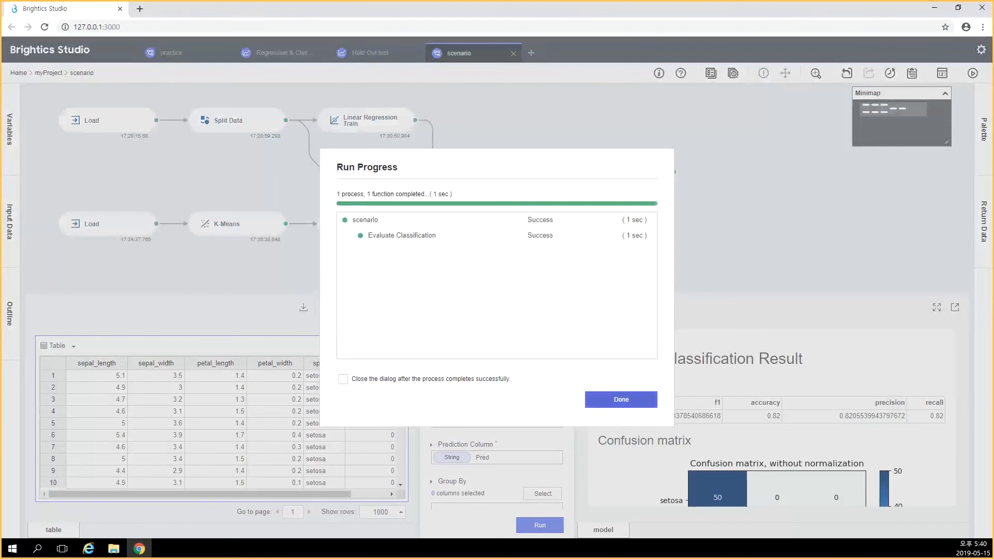
click(621, 399)
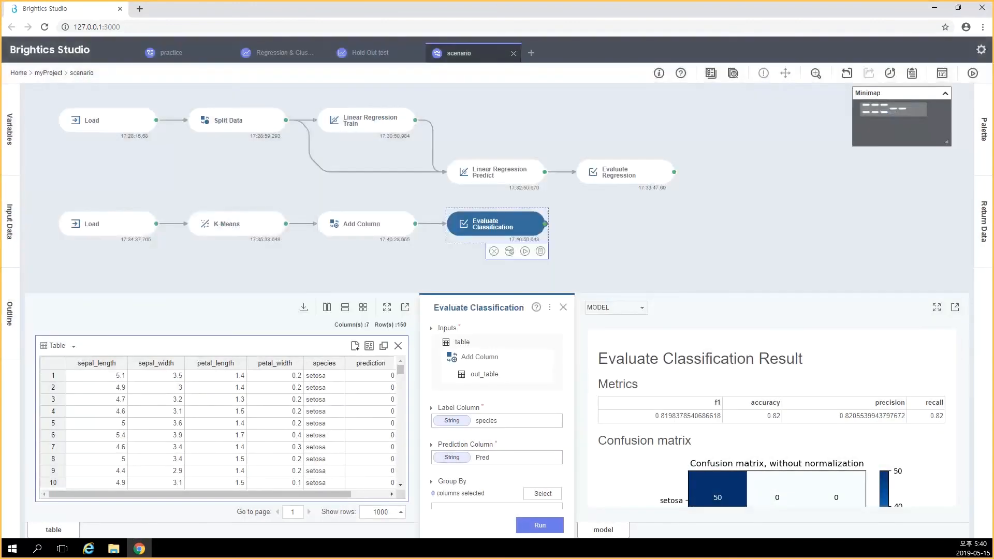
Examine the Evaluate Classification metrics and confusion matrix, enlarging the results area for a fuller view
scroll(771, 415, down, 3)
scroll(771, 415, down, 2)
scroll(772, 414, down, 2)
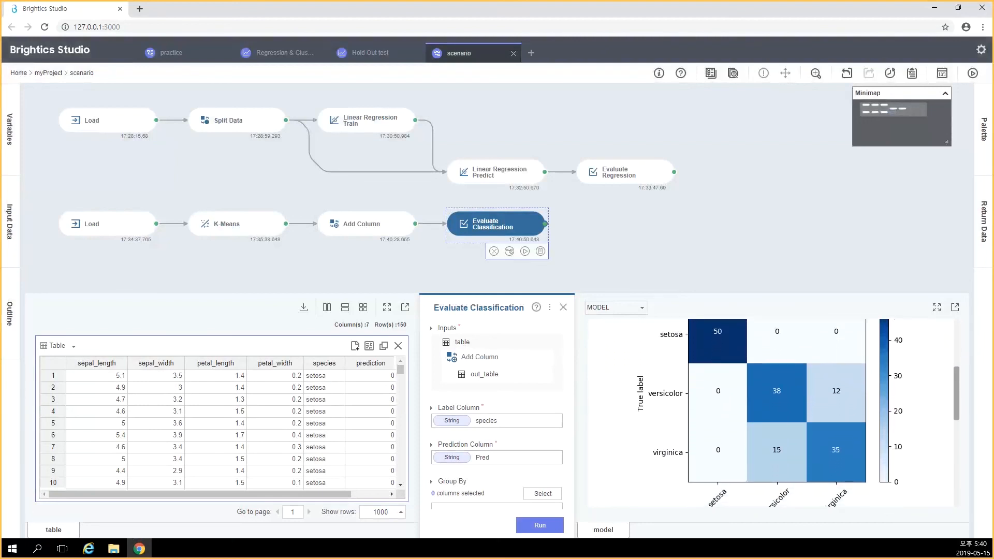
scroll(765, 427, up, 2)
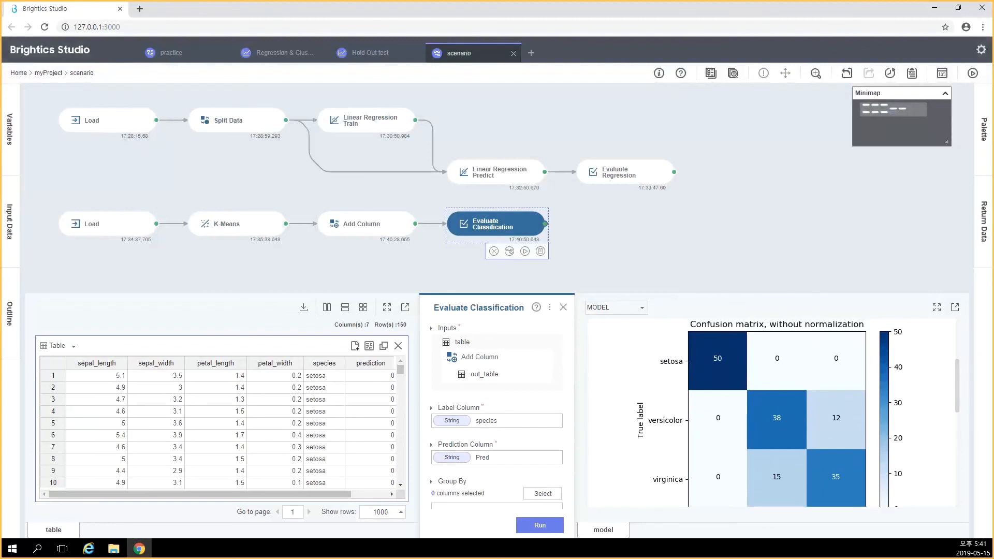
drag(742, 292, 741, 220)
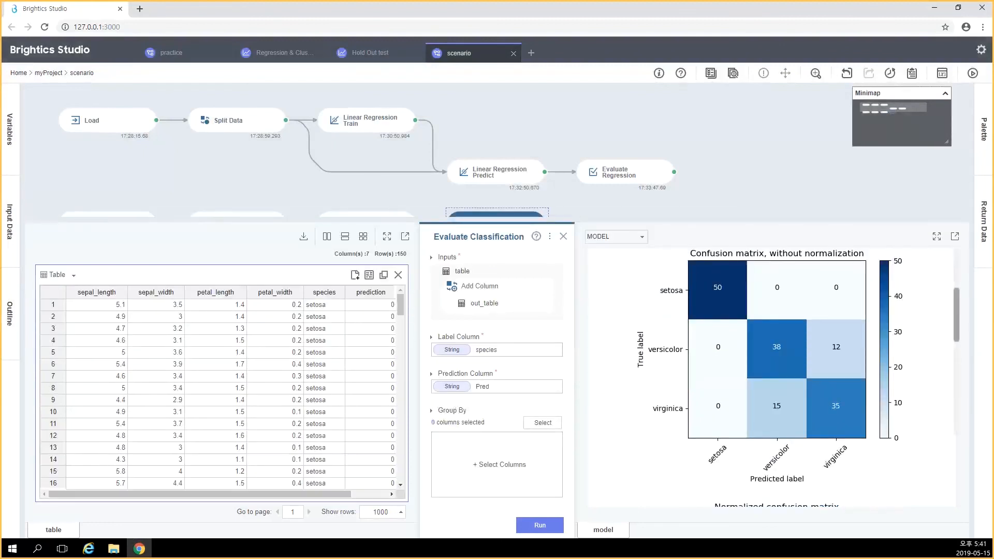
scroll(772, 378, up, 2)
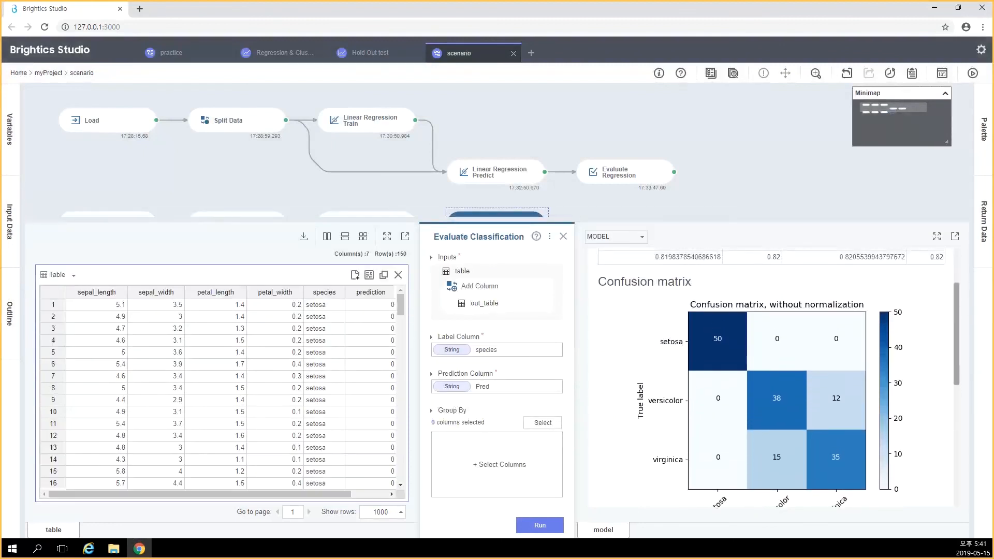
scroll(776, 378, down, 1)
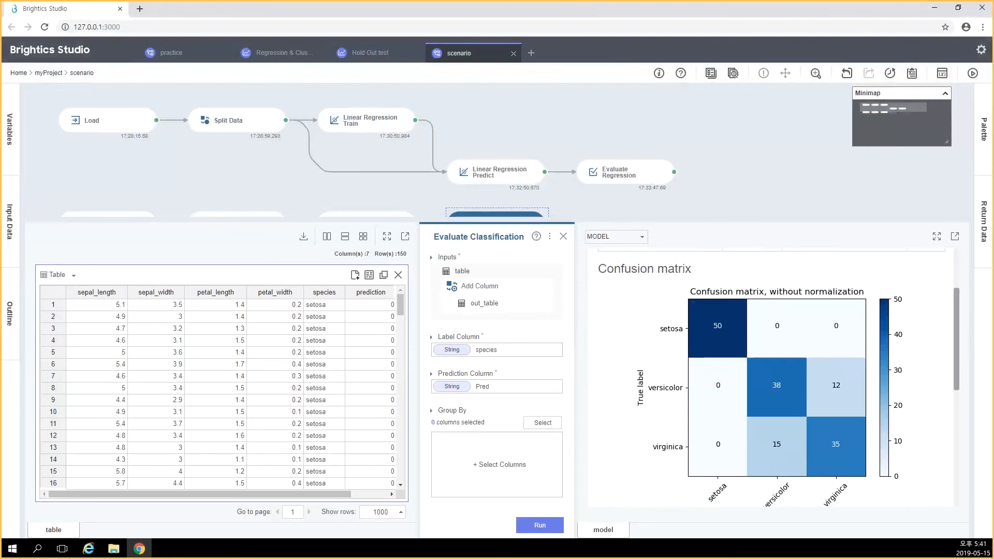
scroll(772, 378, up, 4)
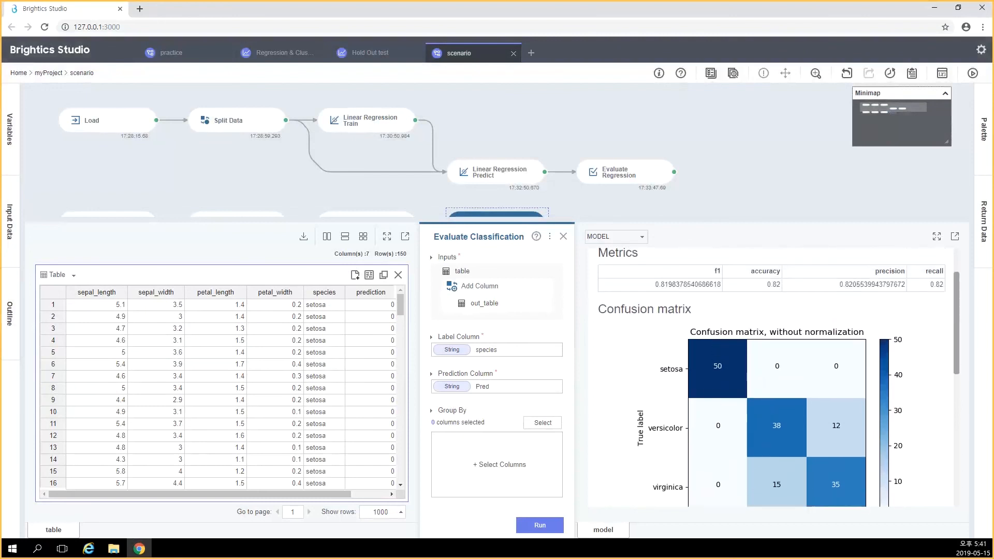